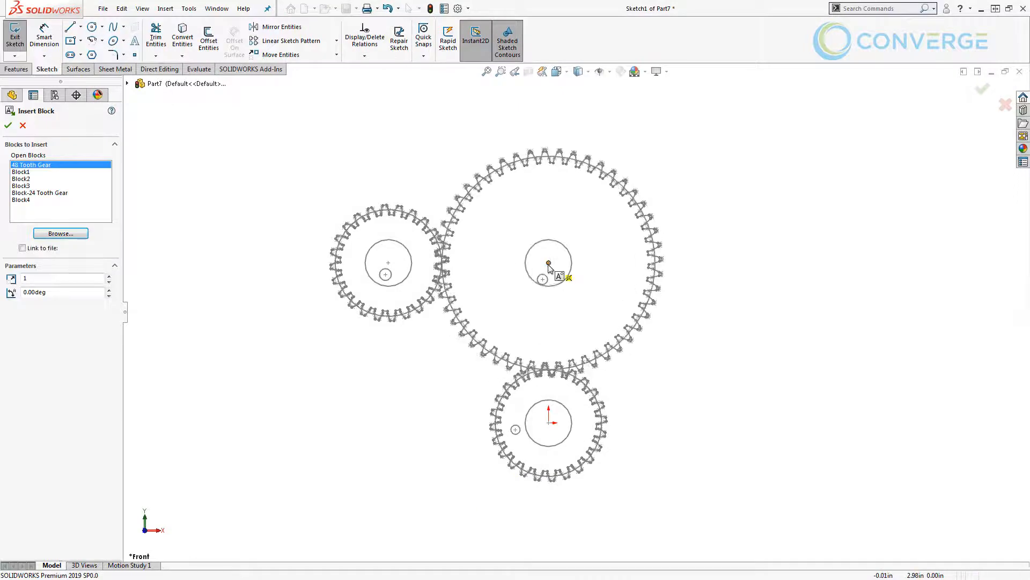
Insert the selected tooth gear block at the centre of the large gear, with scale 1 and 0° rotation.
click(553, 265)
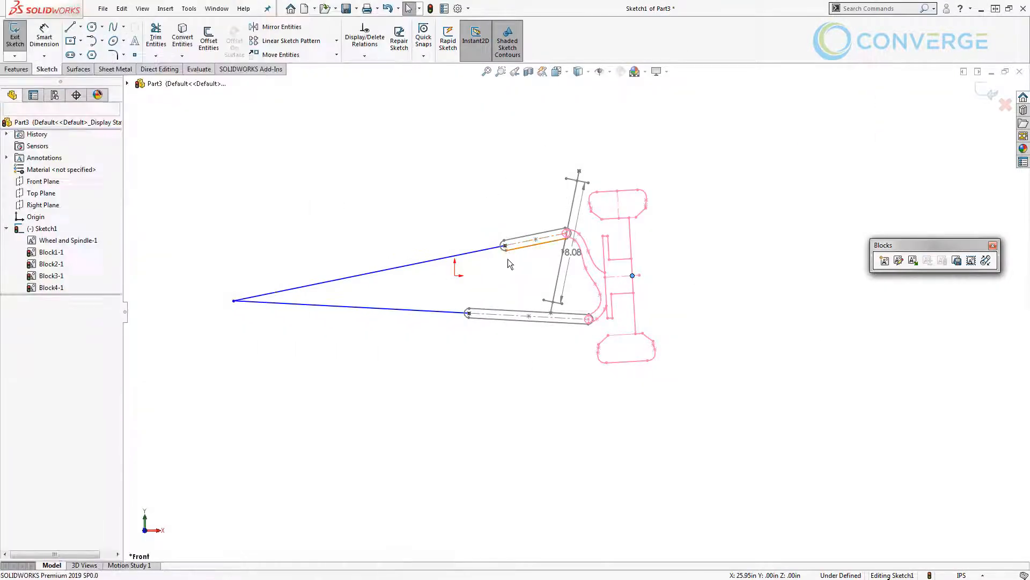
Delete the Fix relation from the upper suspension arm's inner end point in the suspension layout sketch.
click(505, 251)
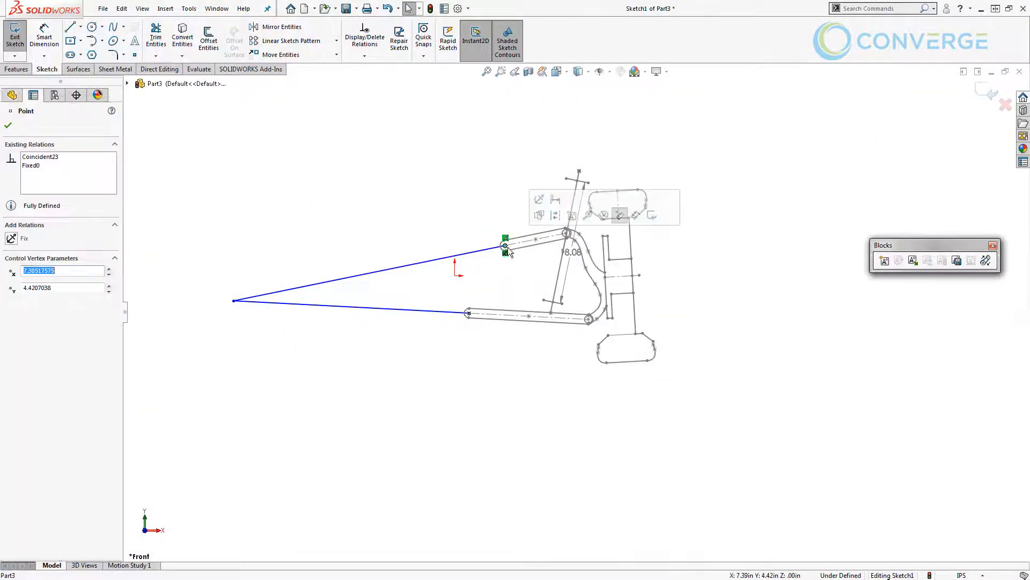
key(Delete)
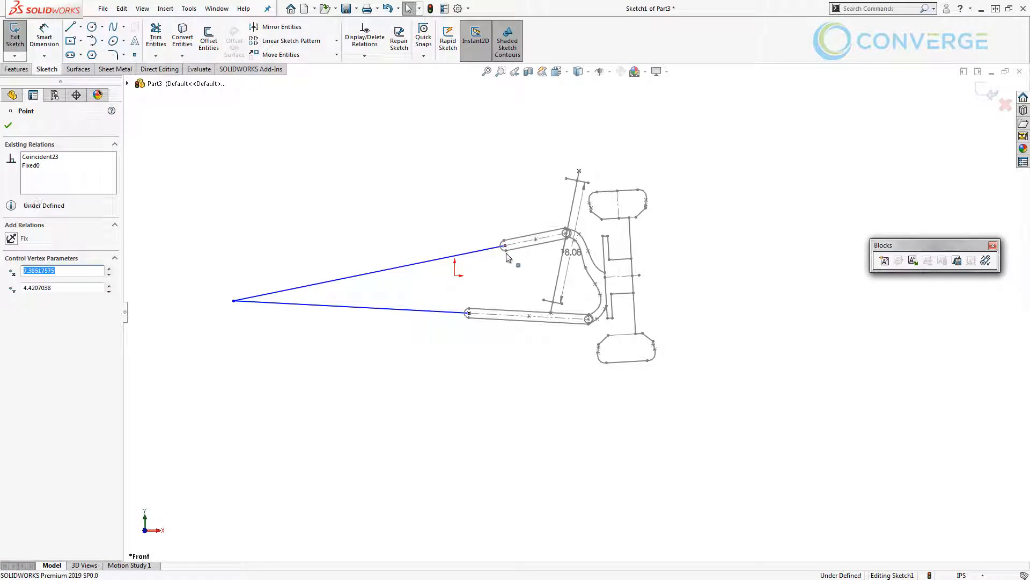
drag(501, 240, 503, 238)
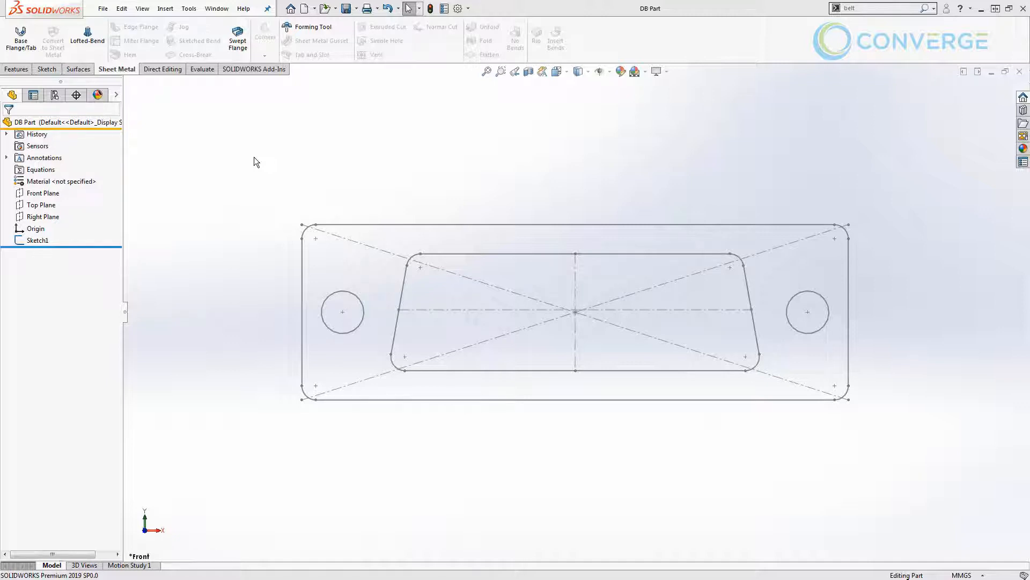
View the Enclosure part and return to the DB Part document.
click(216, 9)
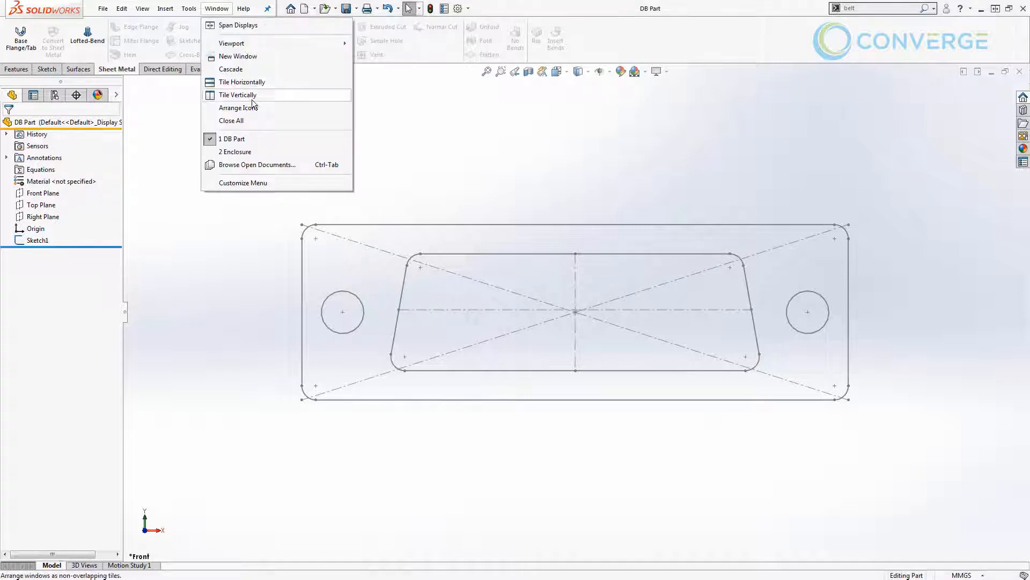
click(247, 152)
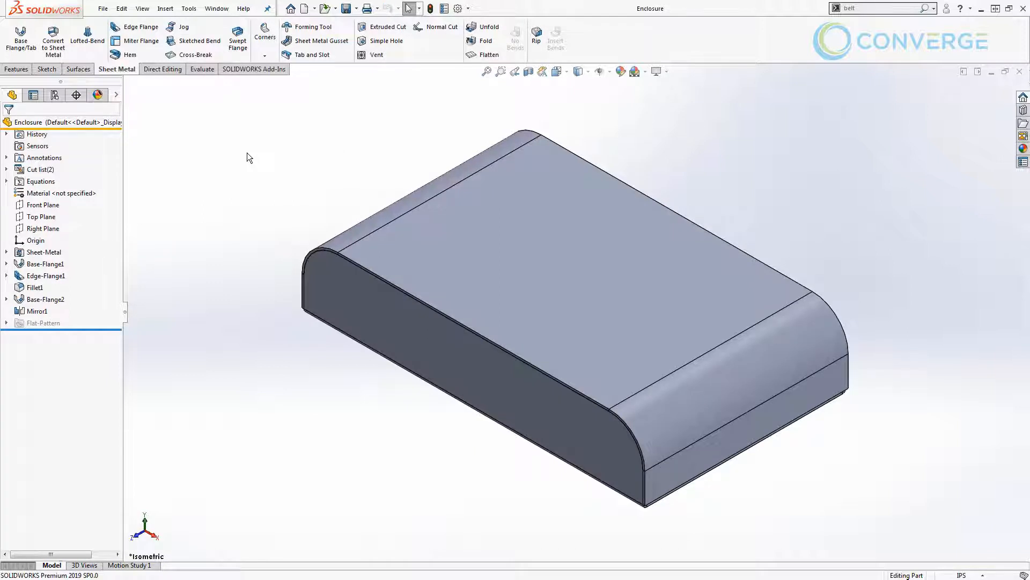
click(221, 8)
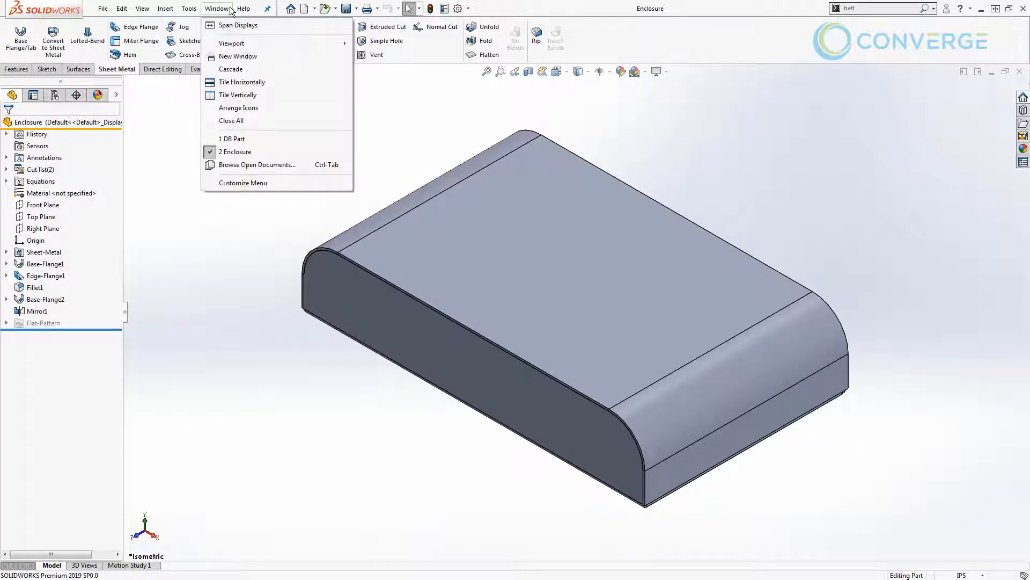
click(236, 138)
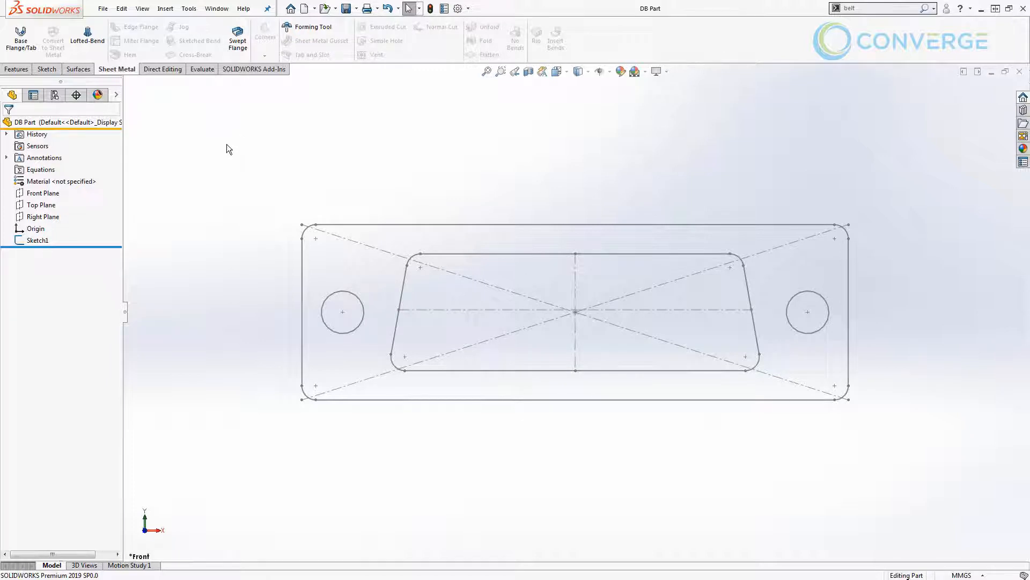
Open Sketch1 of DB Part for editing and select all of its geometry and dimensions.
click(24, 241)
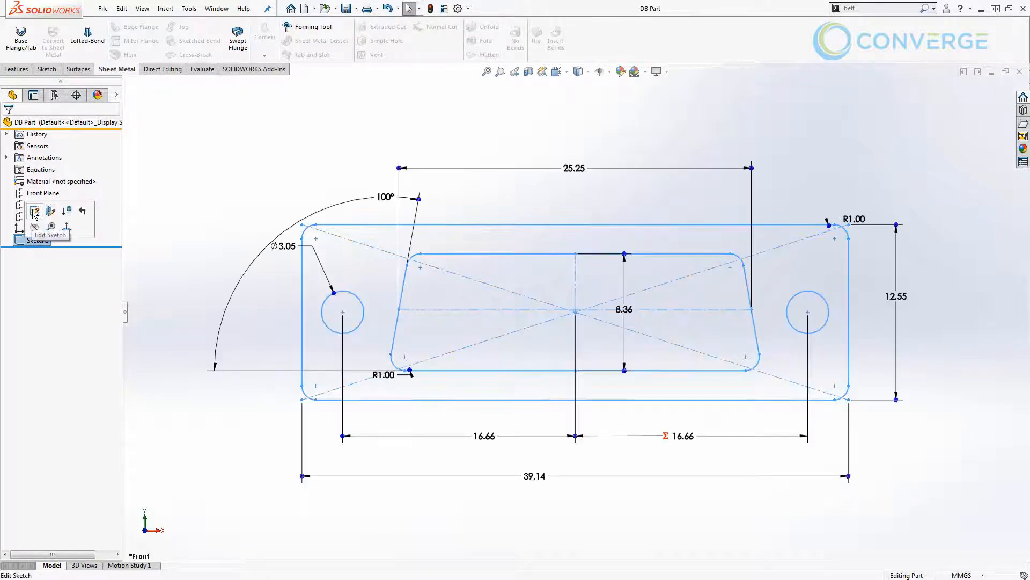
click(34, 214)
scroll(204, 259, up, 1)
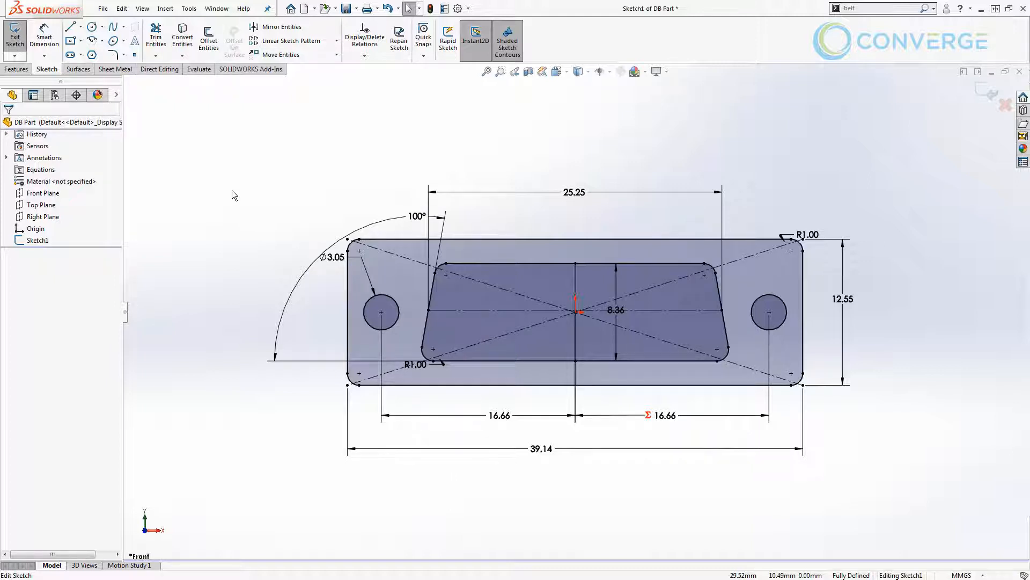
mouse_move(235, 154)
mouse_down()
mouse_move(322, 249)
mouse_move(915, 504)
mouse_up()
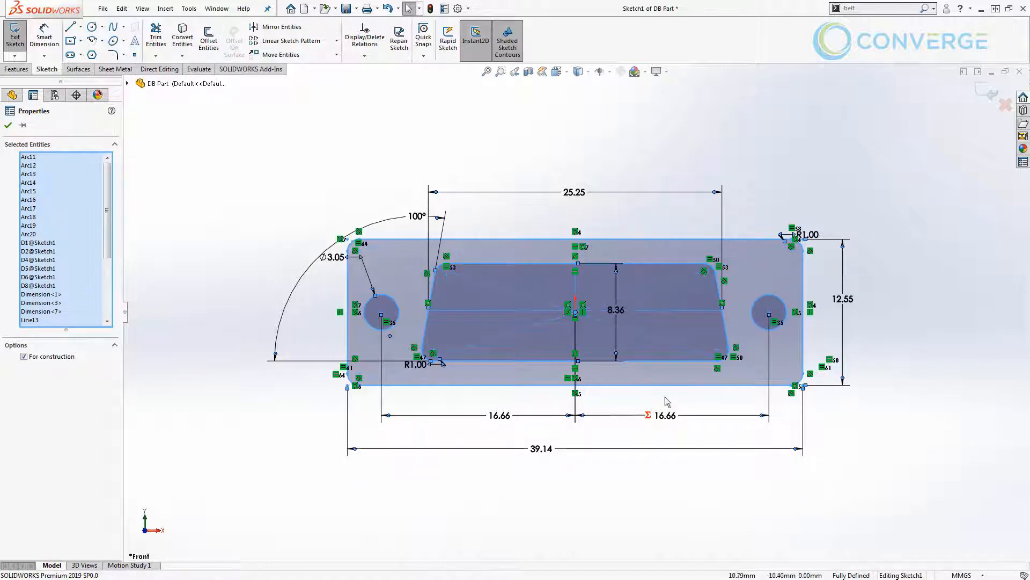
click(463, 158)
drag(272, 133, 912, 486)
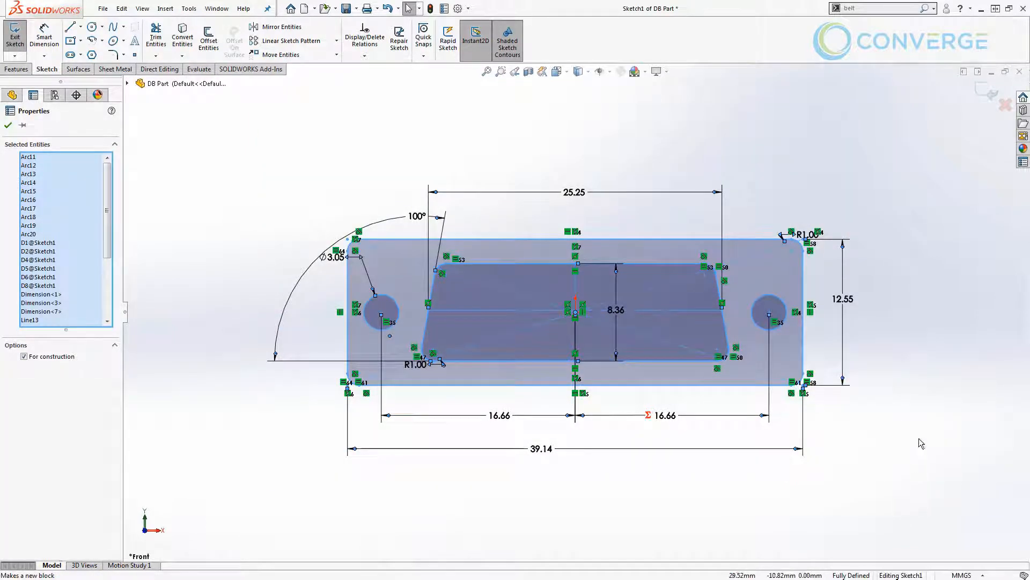
right_click(302, 152)
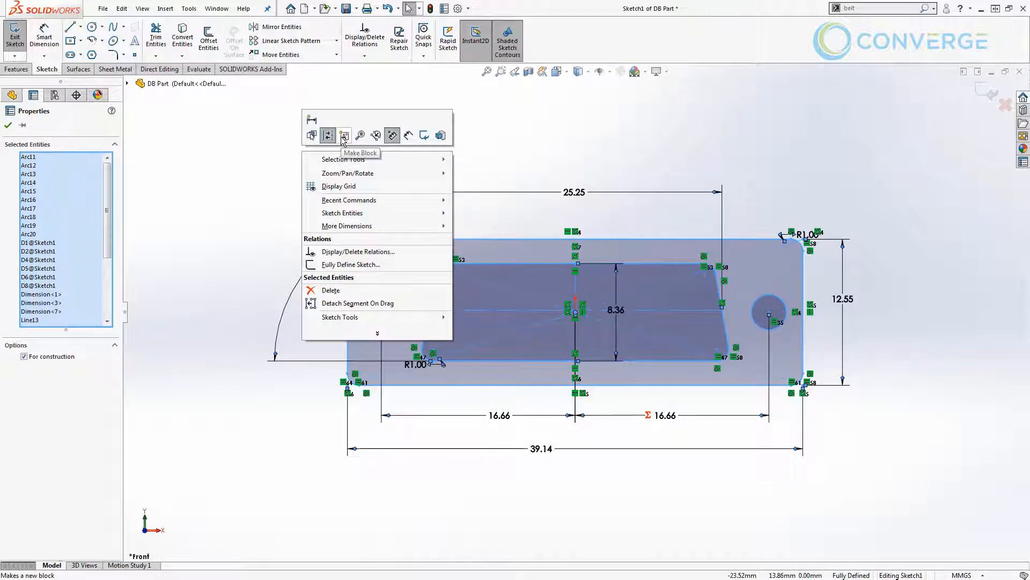
click(190, 9)
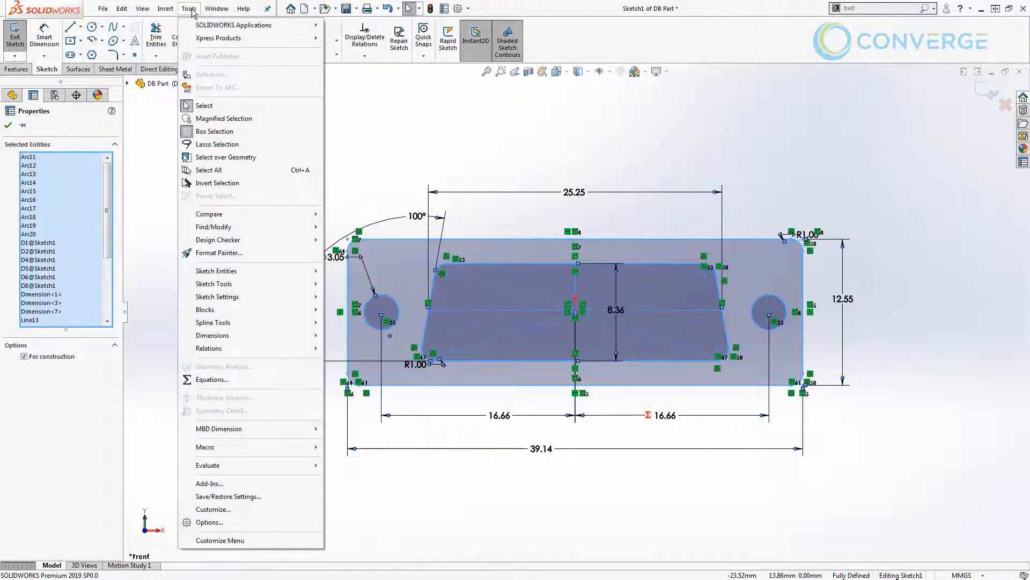
mouse_move(284, 313)
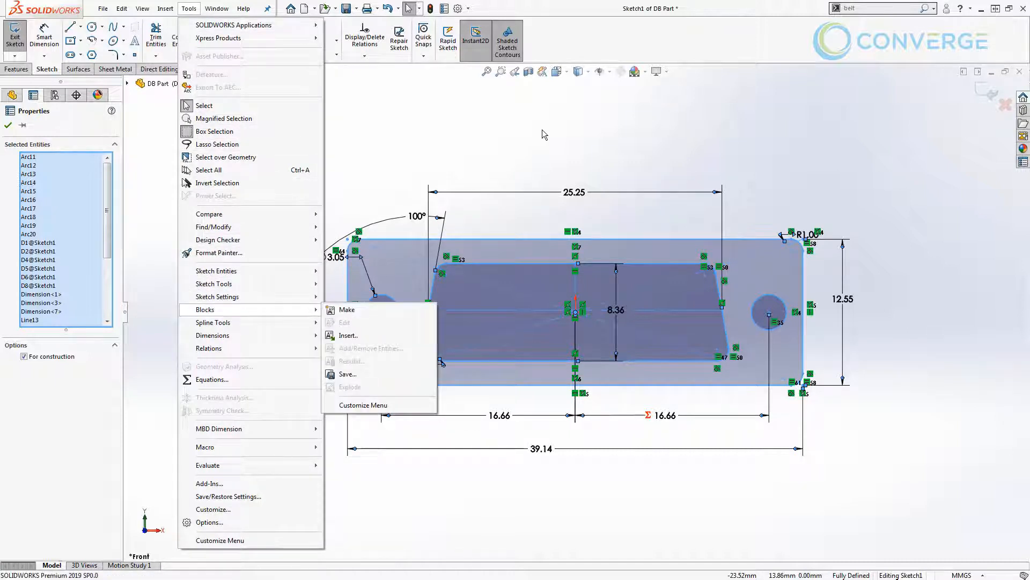
Show the Blocks toolbar and place it above the connector sketch.
right_click(549, 34)
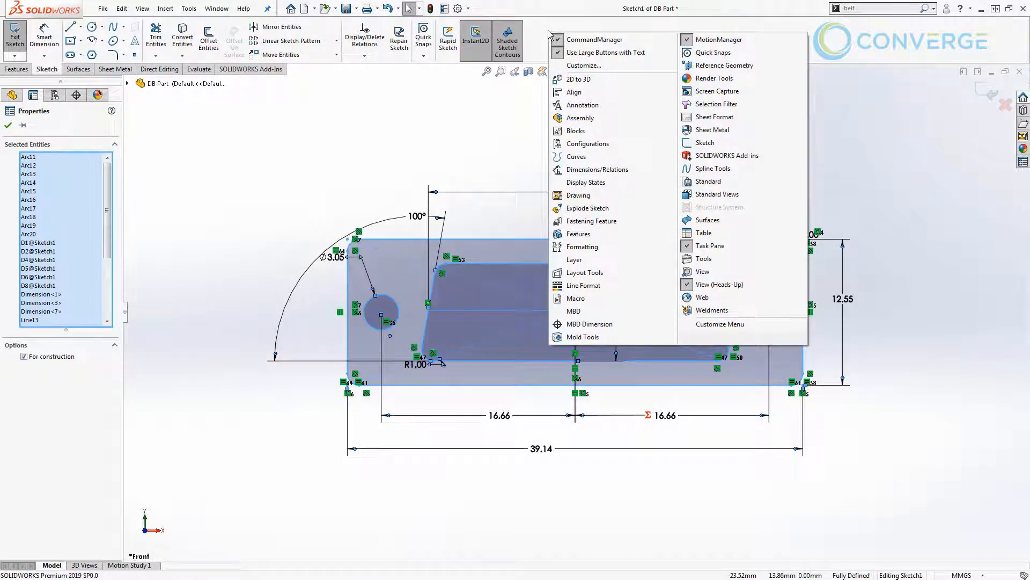
click(584, 131)
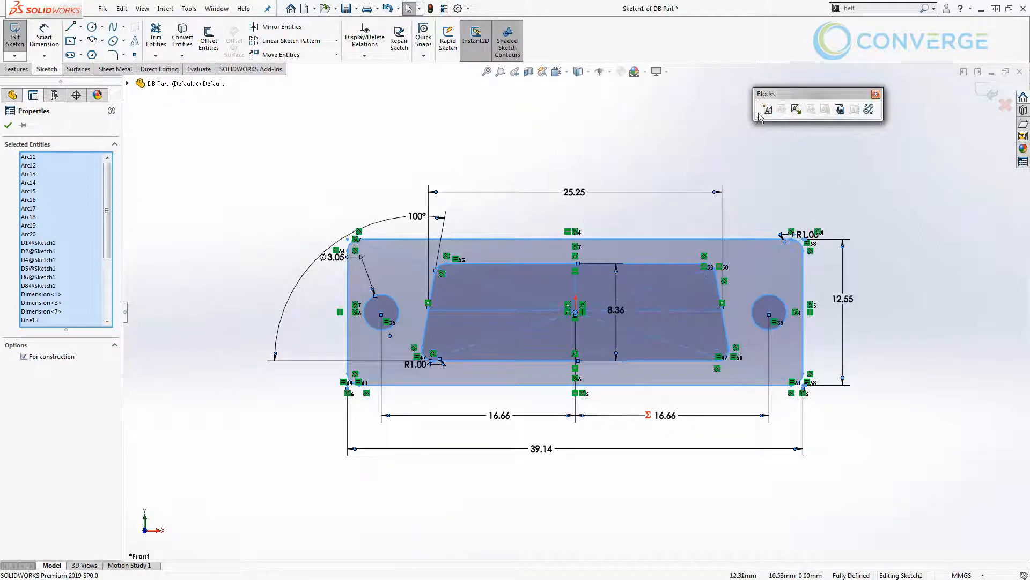
mouse_move(786, 99)
mouse_down()
mouse_move(556, 118)
mouse_move(644, 64)
mouse_move(692, 46)
mouse_move(699, 141)
mouse_move(80, 388)
mouse_move(4, 432)
mouse_move(78, 434)
mouse_move(306, 136)
mouse_up()
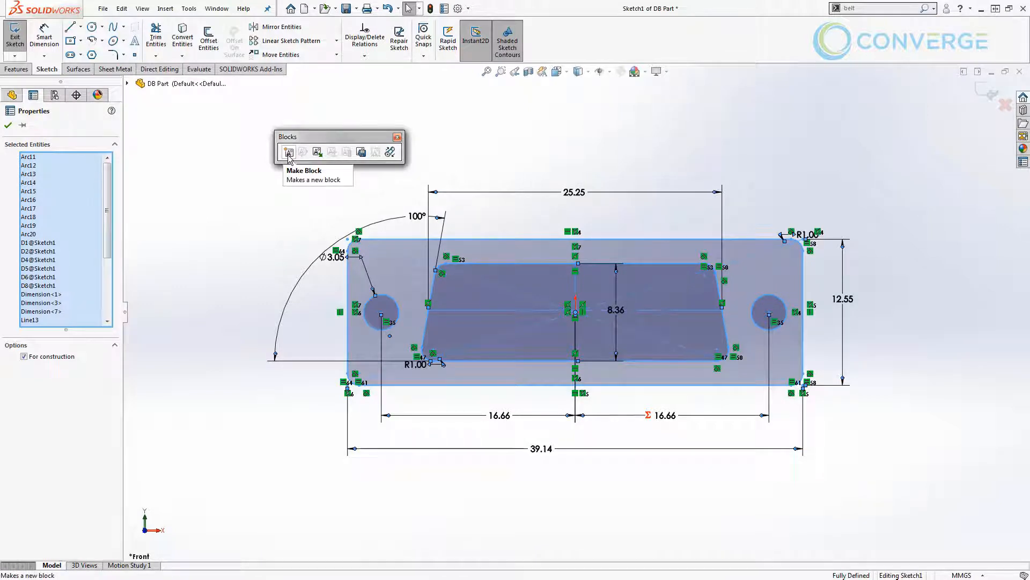
Make a block from the selected connector sketch entities, with its insertion point at the sketch origin.
click(289, 154)
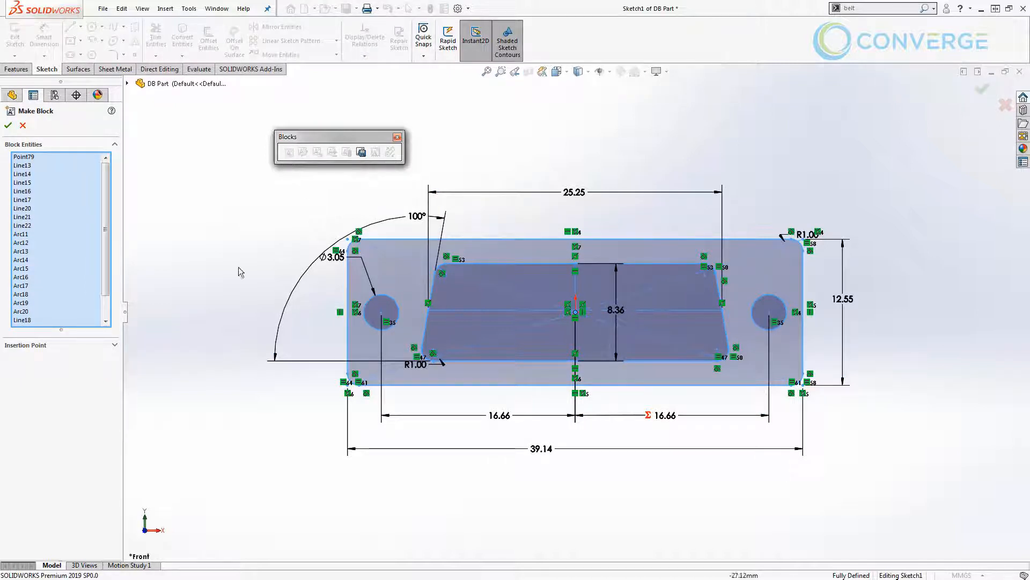
click(114, 344)
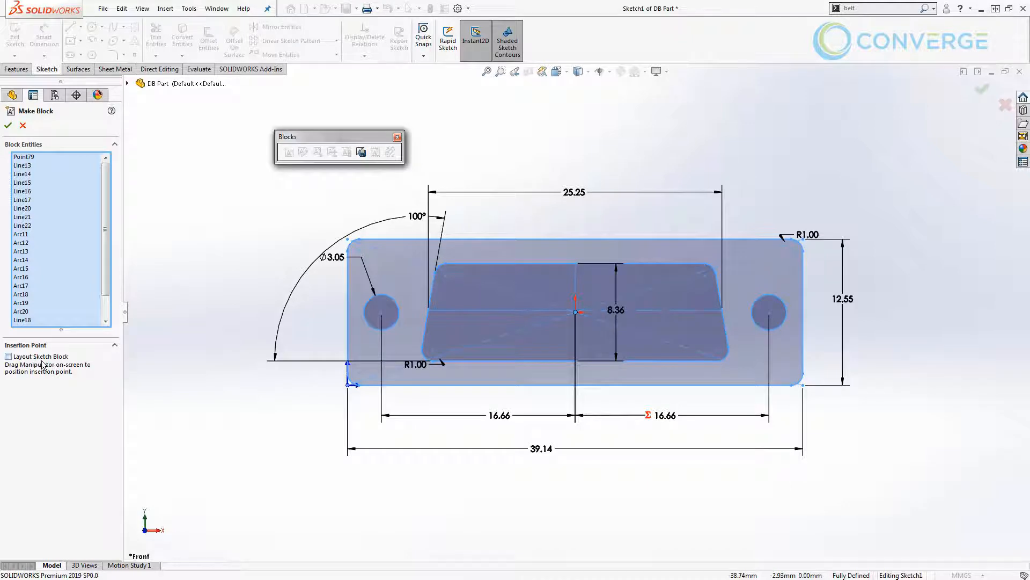
mouse_move(352, 389)
mouse_down()
mouse_move(432, 402)
mouse_move(593, 345)
mouse_move(579, 330)
mouse_up()
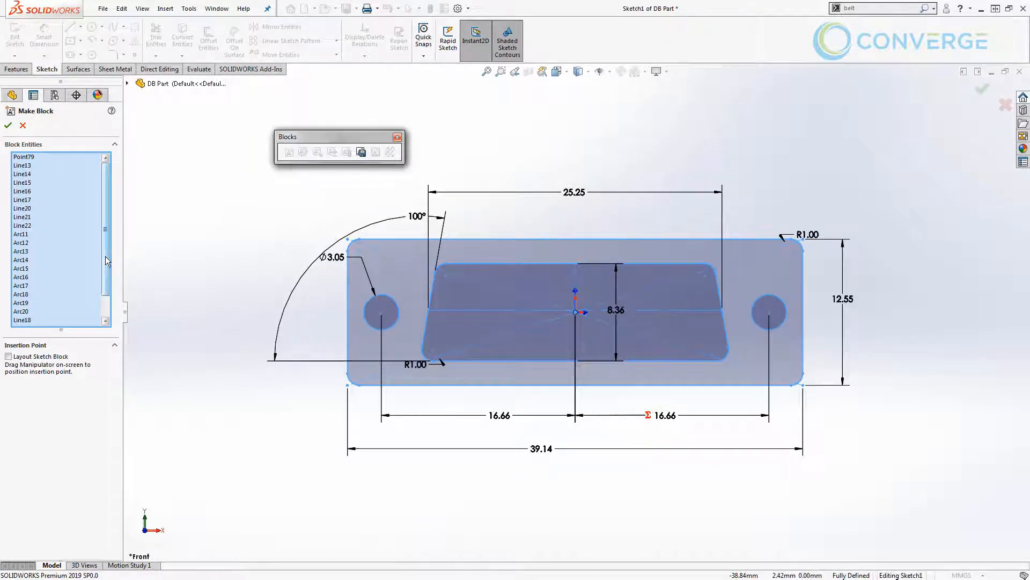
click(9, 125)
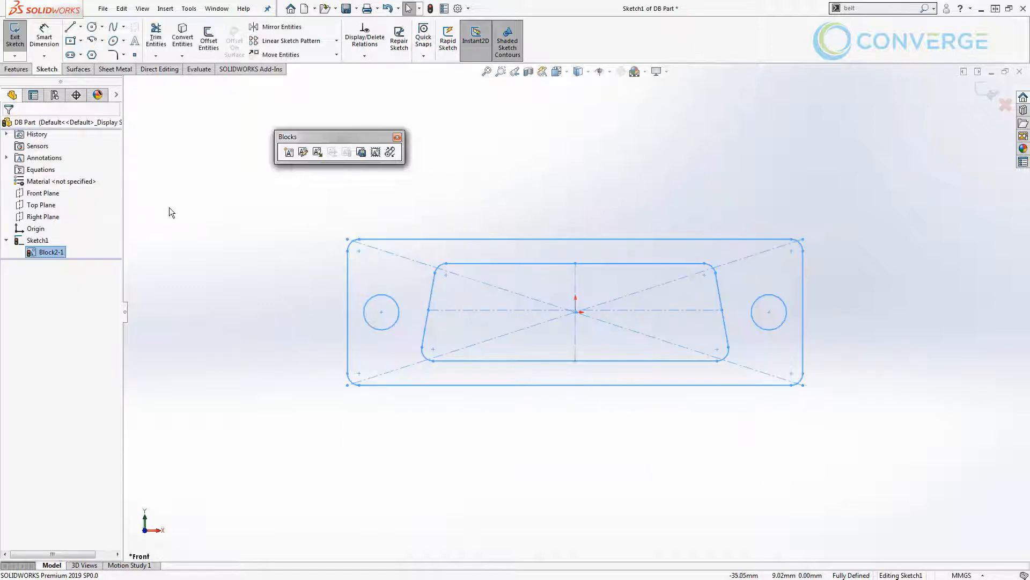
click(169, 208)
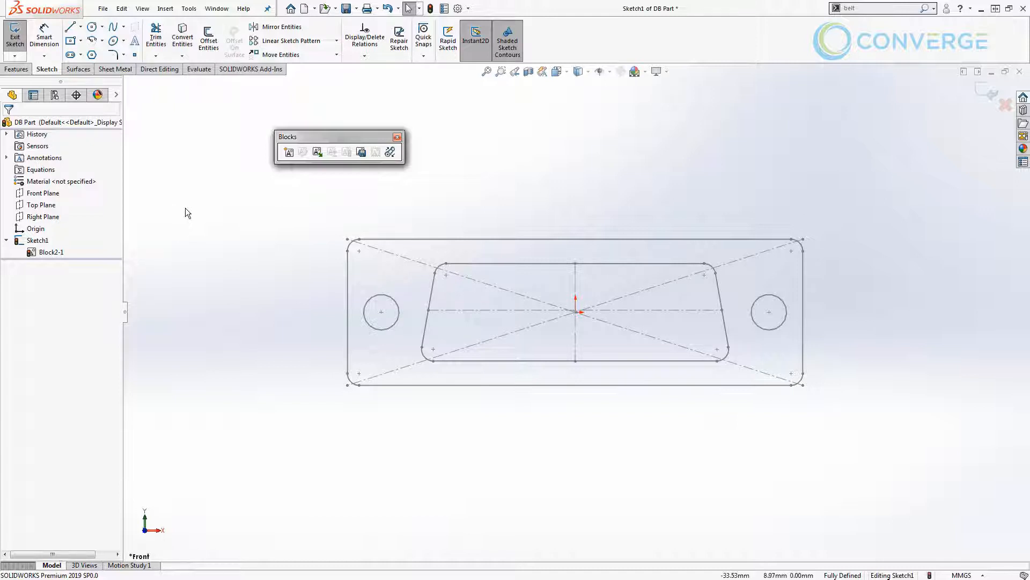
Make the block's centre point coincident with the sketch origin and its upper outer edge horizontal.
mouse_move(360, 240)
mouse_down()
mouse_move(278, 259)
mouse_move(428, 316)
mouse_move(366, 229)
mouse_move(354, 318)
mouse_move(291, 325)
mouse_up()
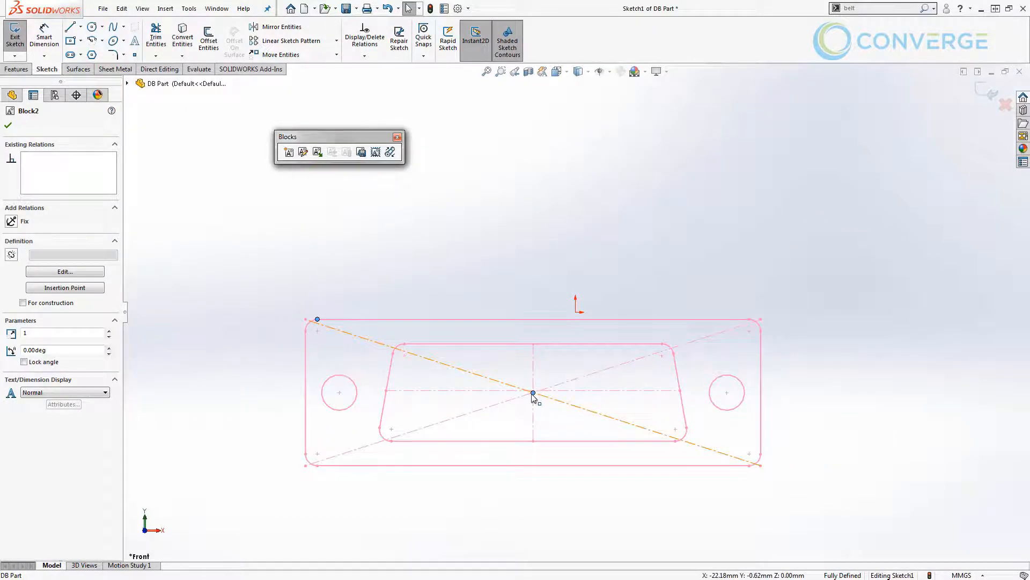
drag(533, 396, 576, 313)
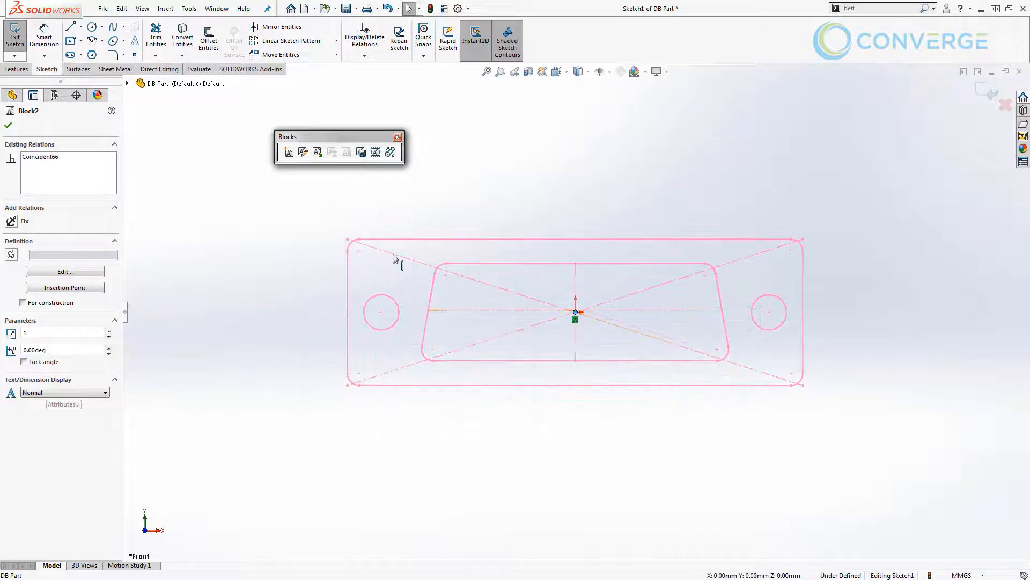
drag(376, 241, 388, 272)
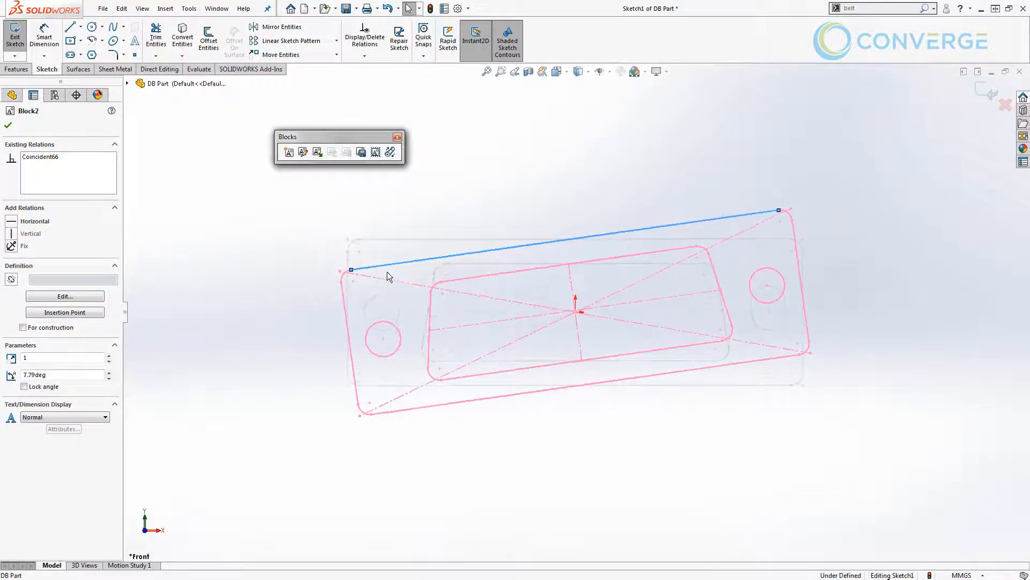
click(408, 193)
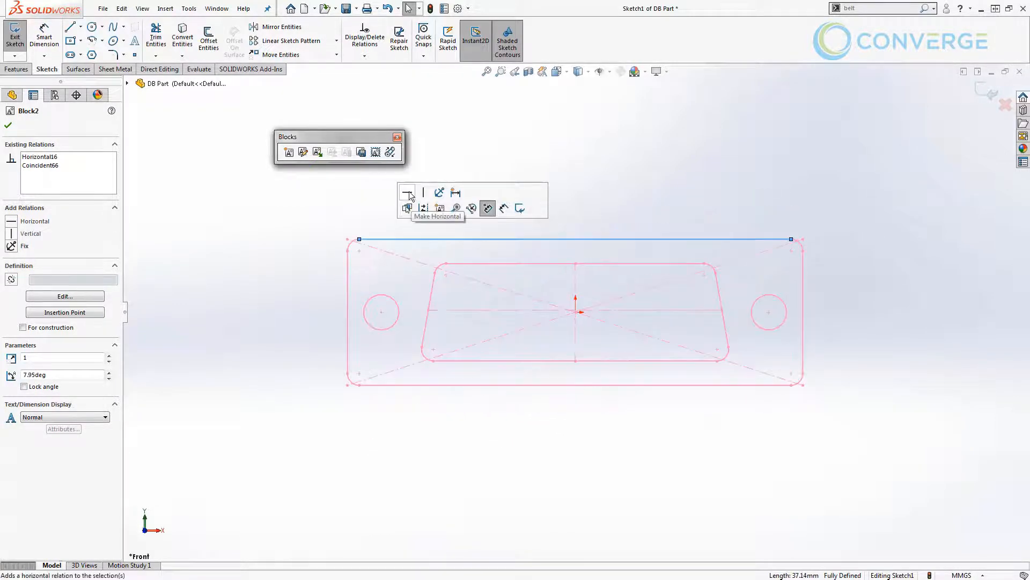
click(320, 289)
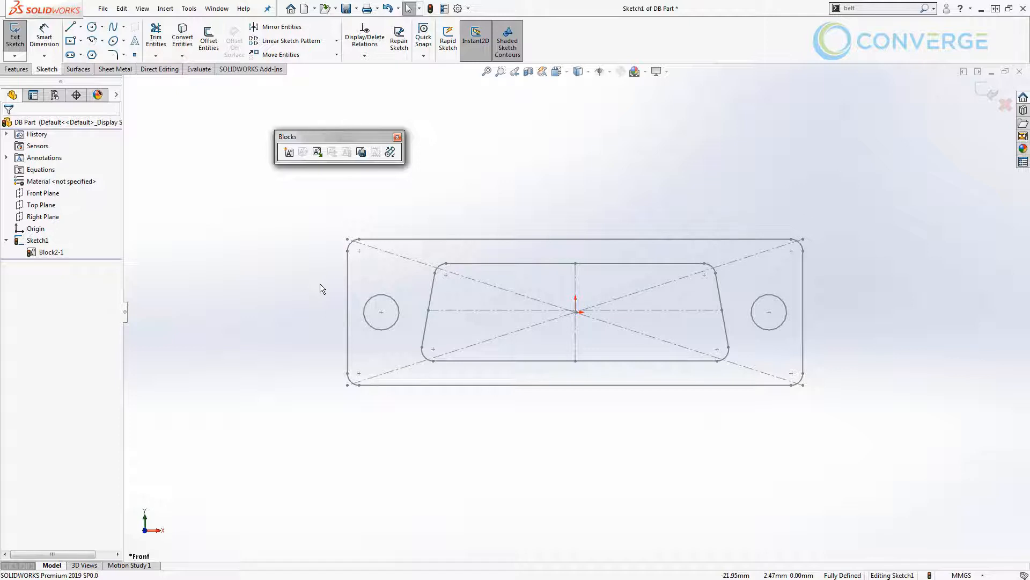
Edit the block, shift its geometry so the right hole's centre is at about X 13.47, Y 1.35 mm, and finish block editing.
right_click(43, 254)
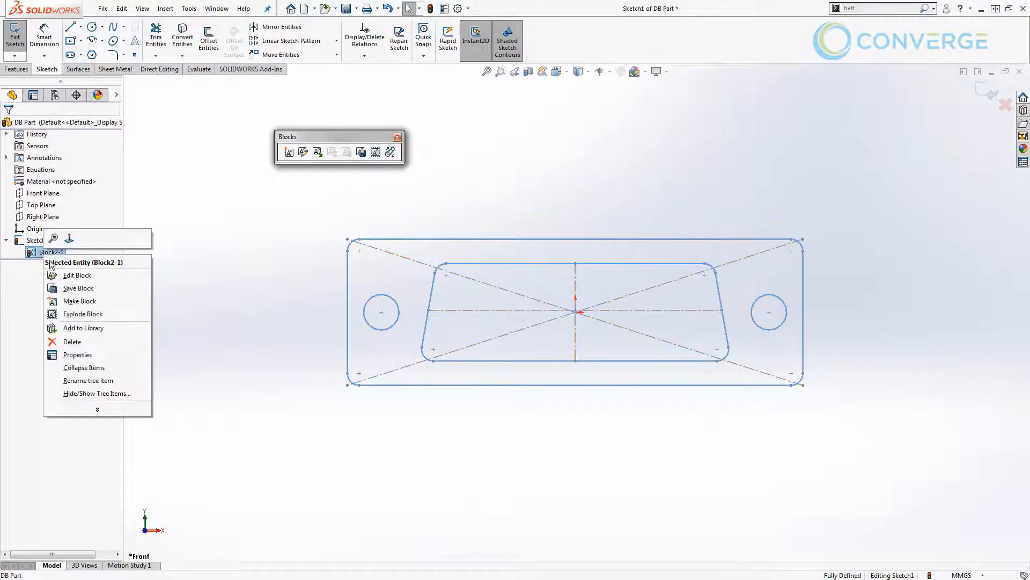
click(68, 278)
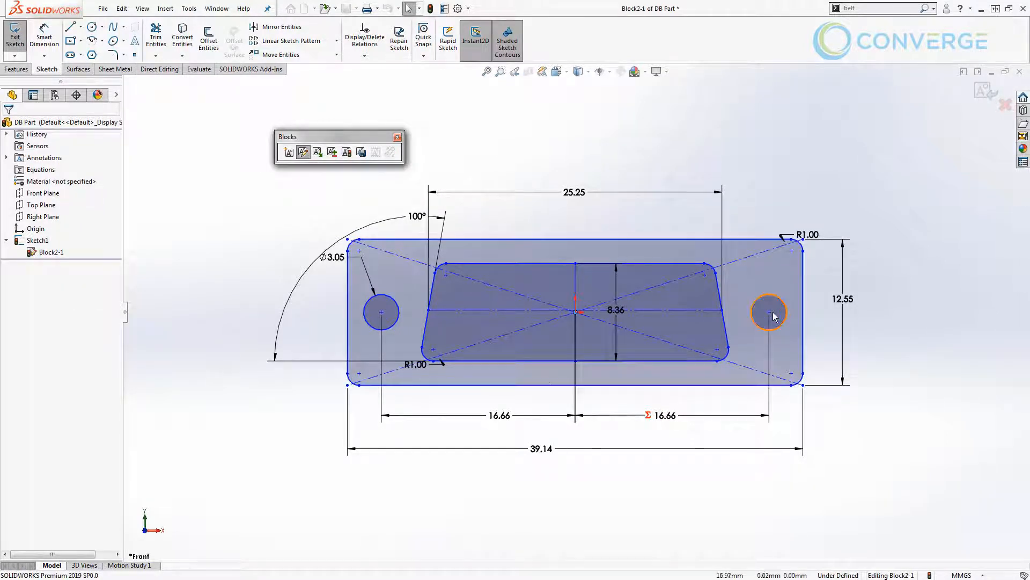
drag(769, 313, 733, 300)
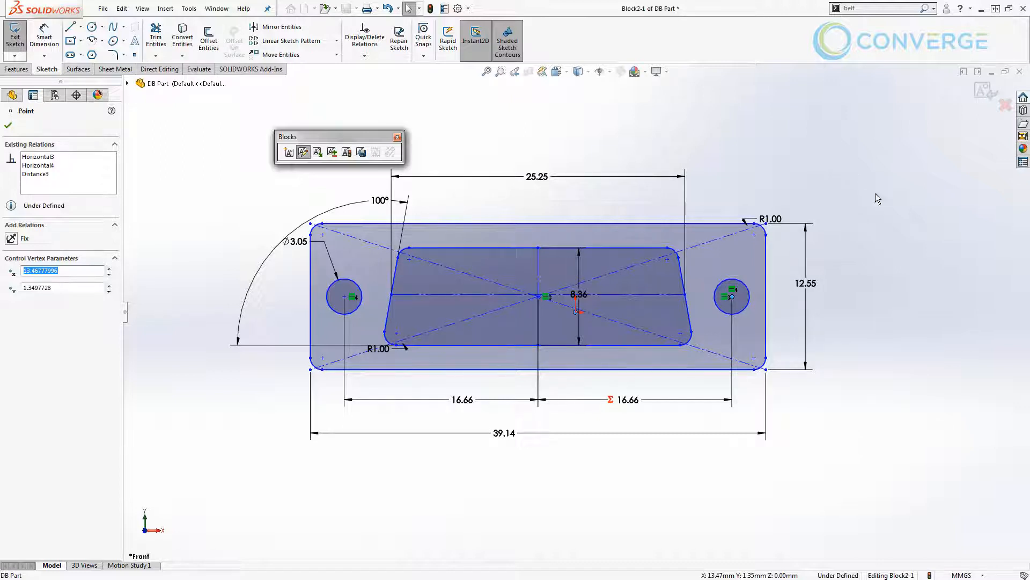
click(980, 95)
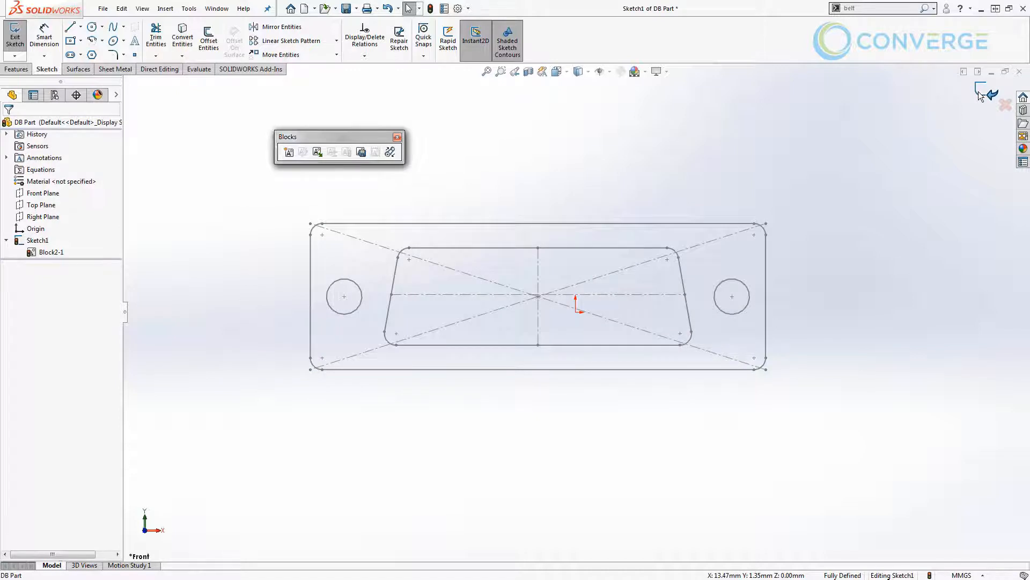
click(539, 295)
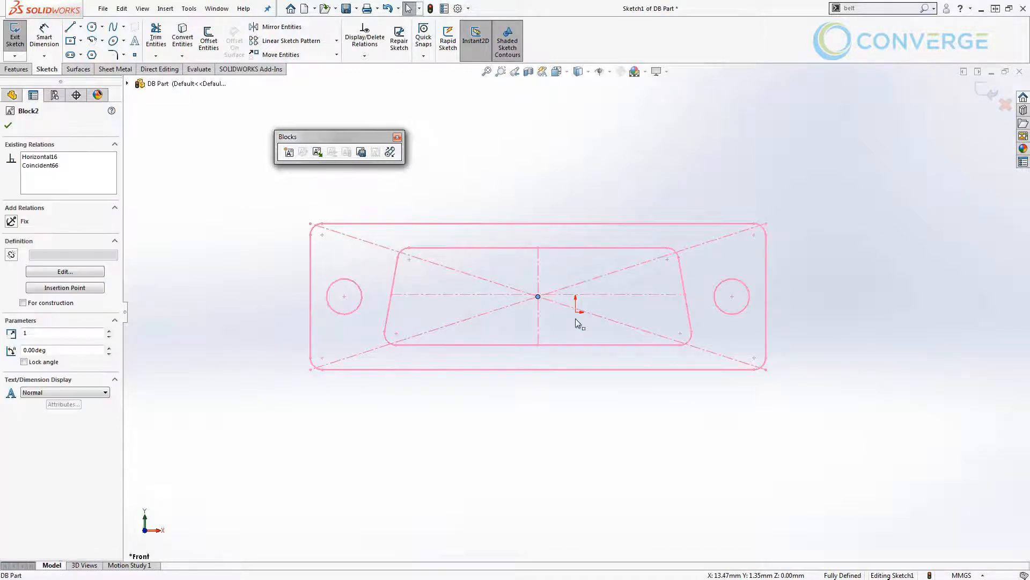
click(561, 322)
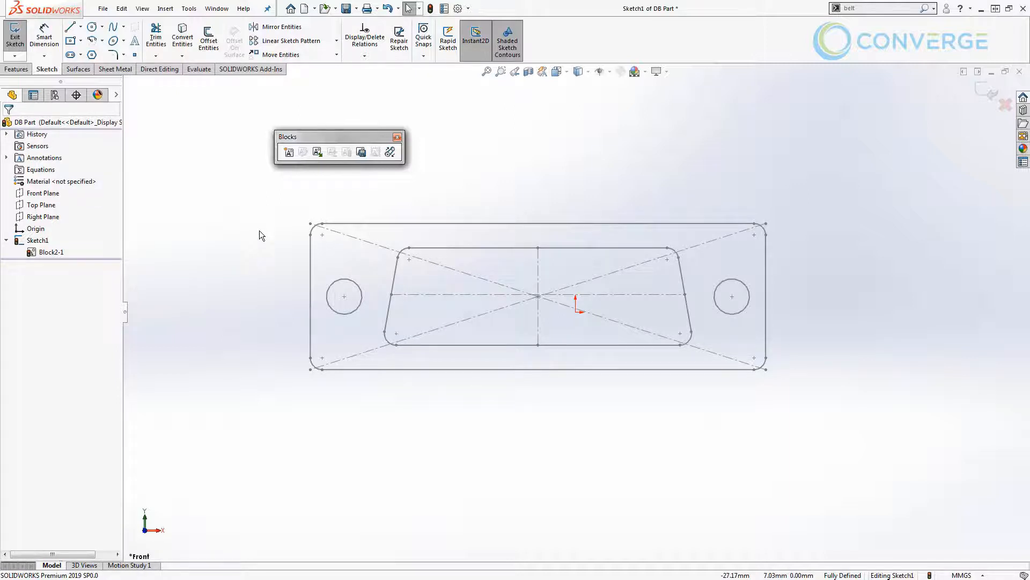
Save the connector block in the Sample Blocks folder as DB15 - Male.SLDBLK.
click(57, 253)
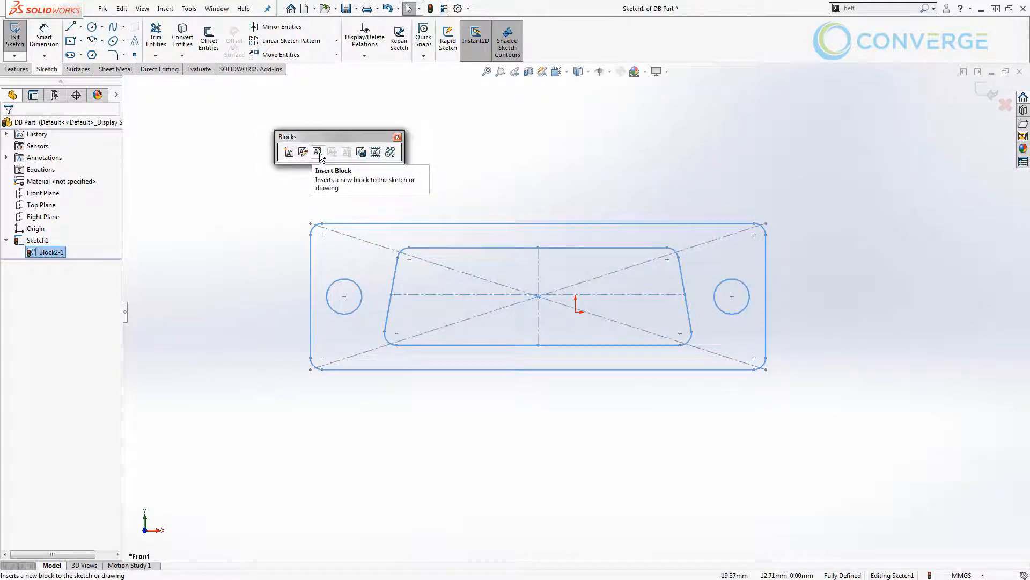
click(362, 153)
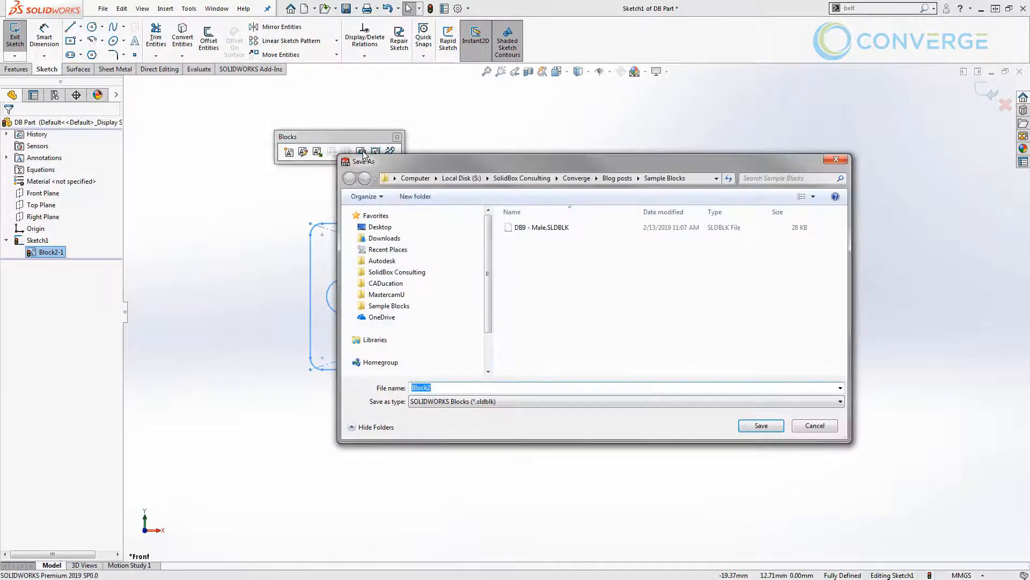
click(537, 227)
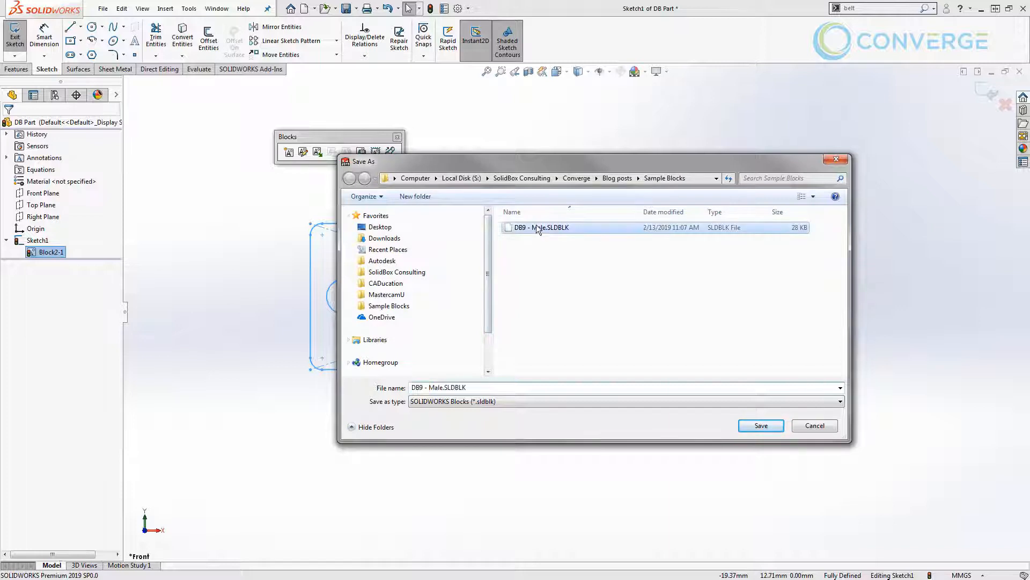
click(420, 387)
click(425, 387)
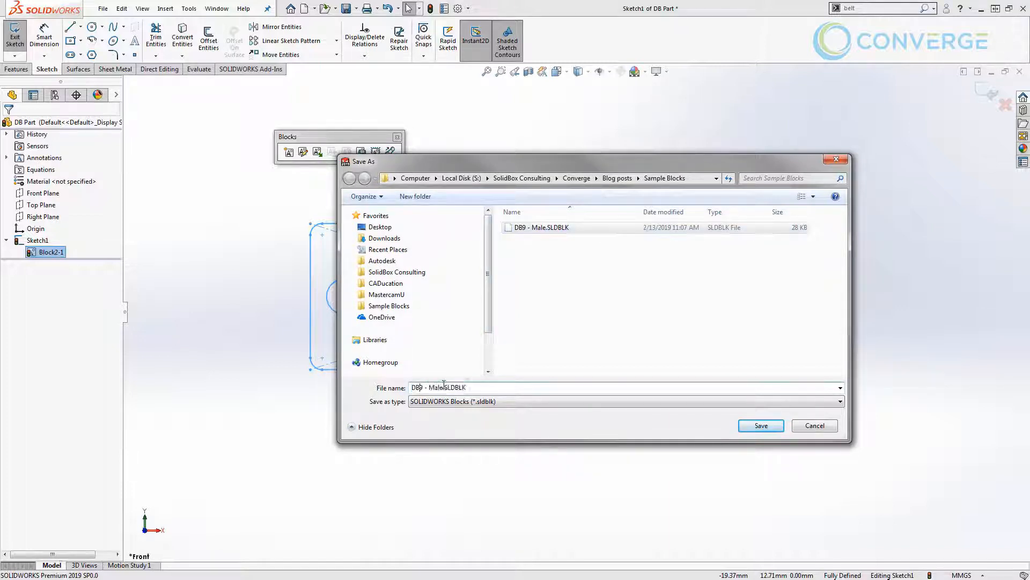
key(BackSpace)
text(15)
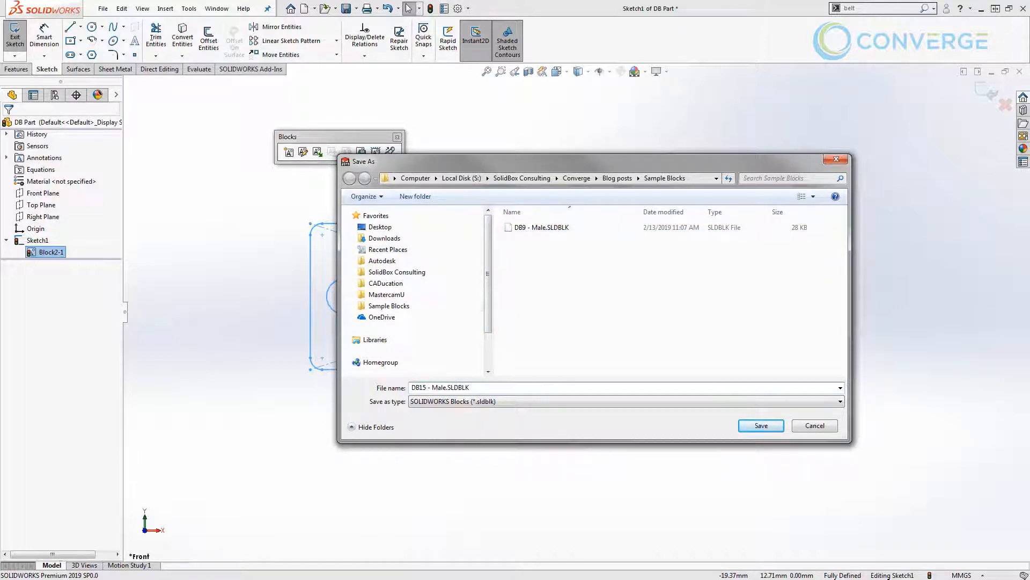
click(774, 425)
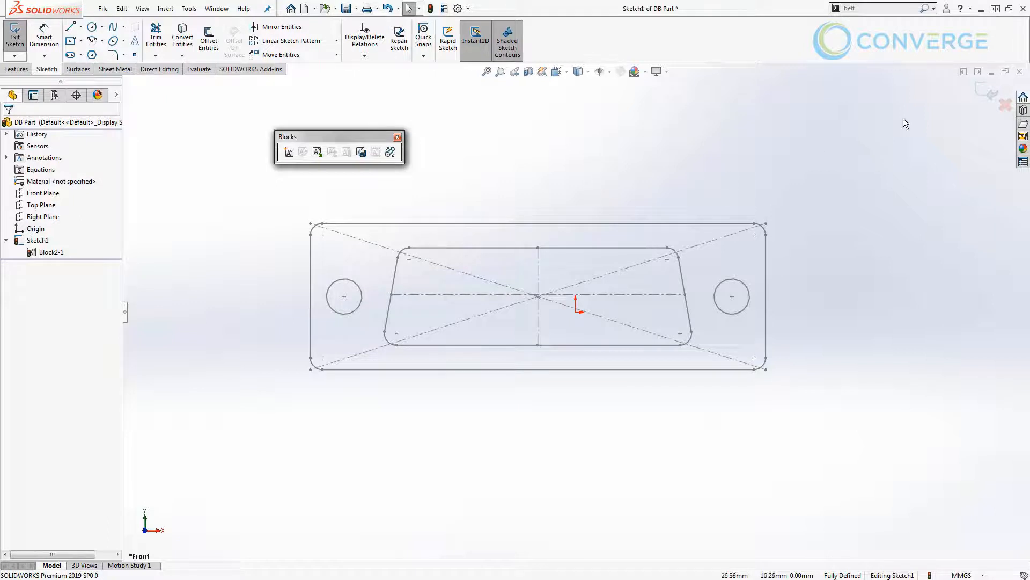
Exit the connector sketch and switch to the open Enclosure part.
click(987, 92)
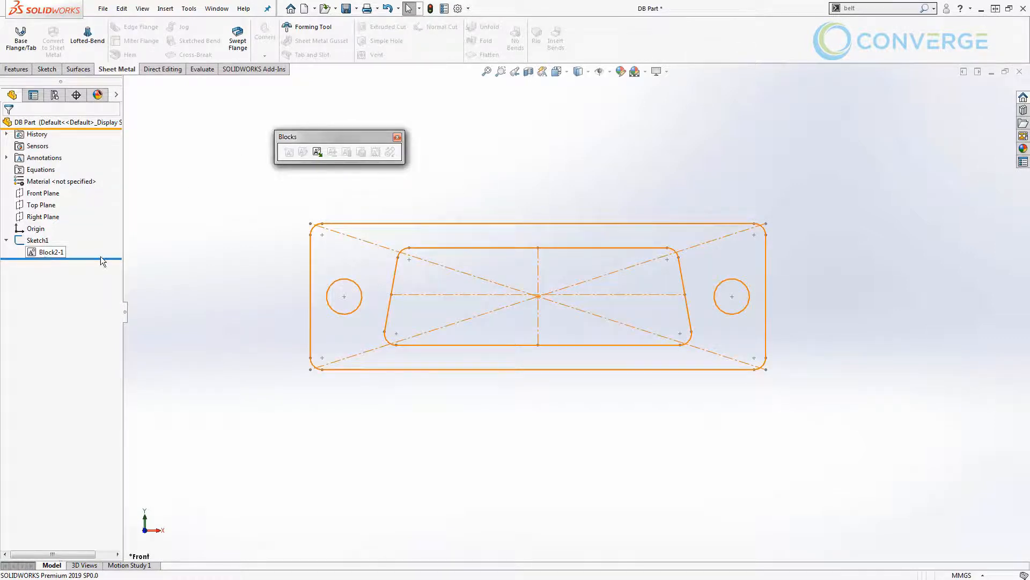
click(216, 8)
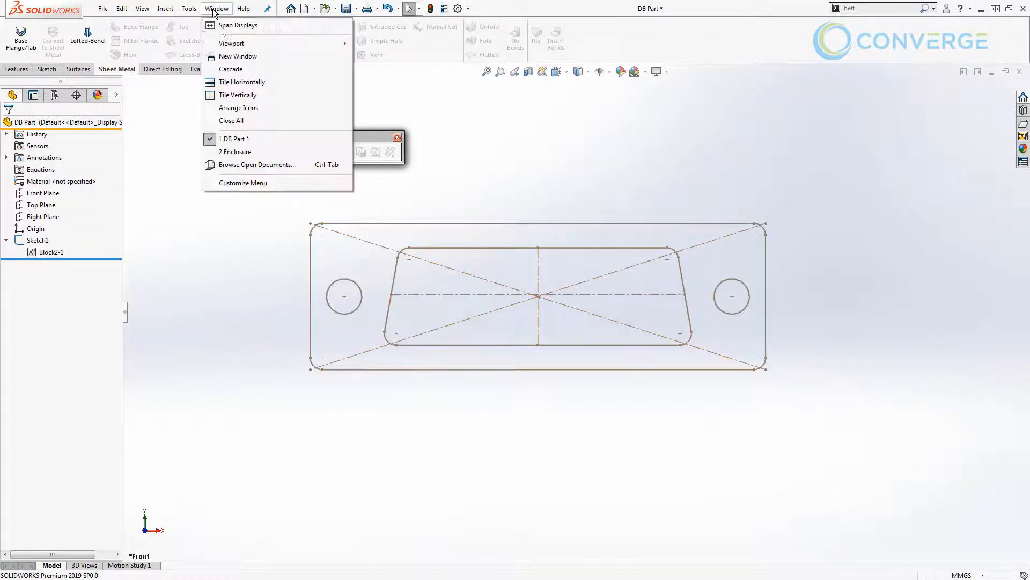
click(249, 151)
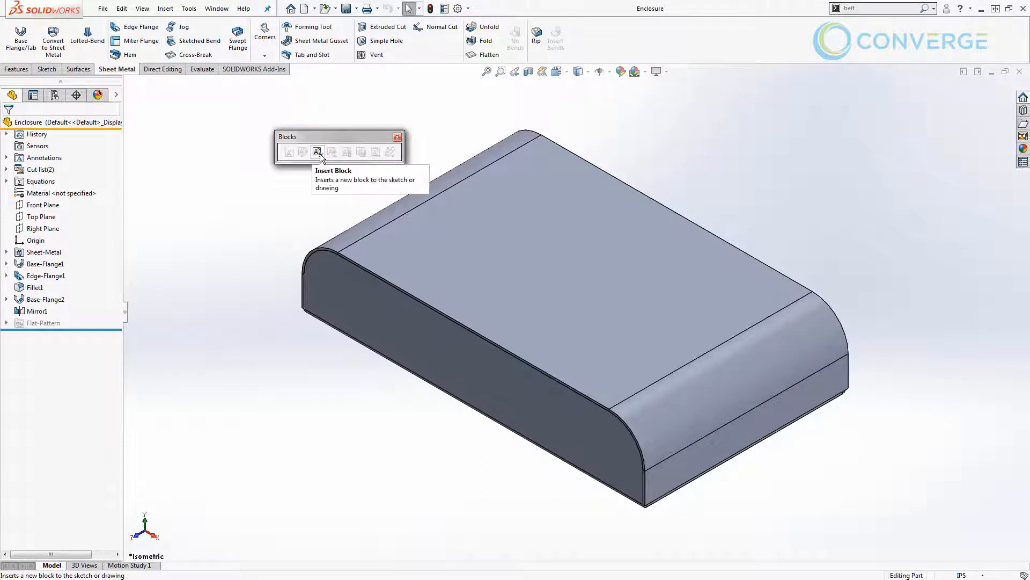
Close the Blocks toolbar and start the Insert Block command on the enclosure's long flat side face.
drag(328, 136, 317, 120)
click(384, 122)
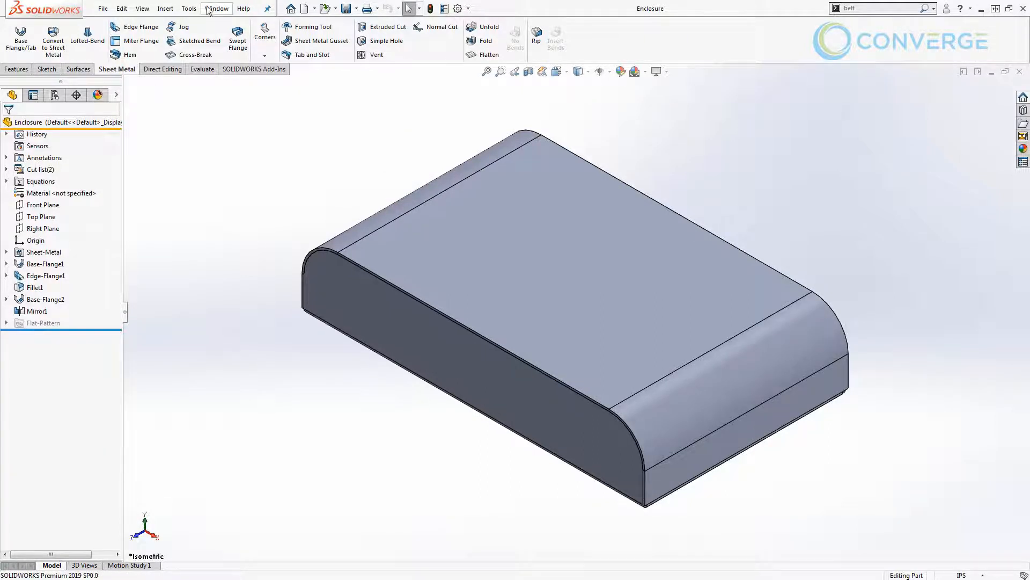
click(188, 9)
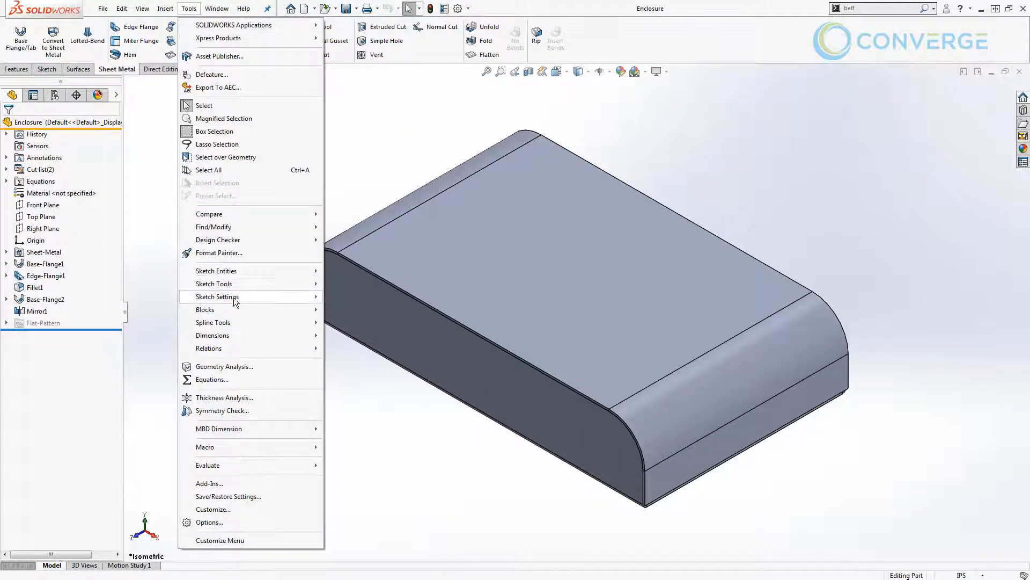
mouse_move(236, 308)
click(348, 336)
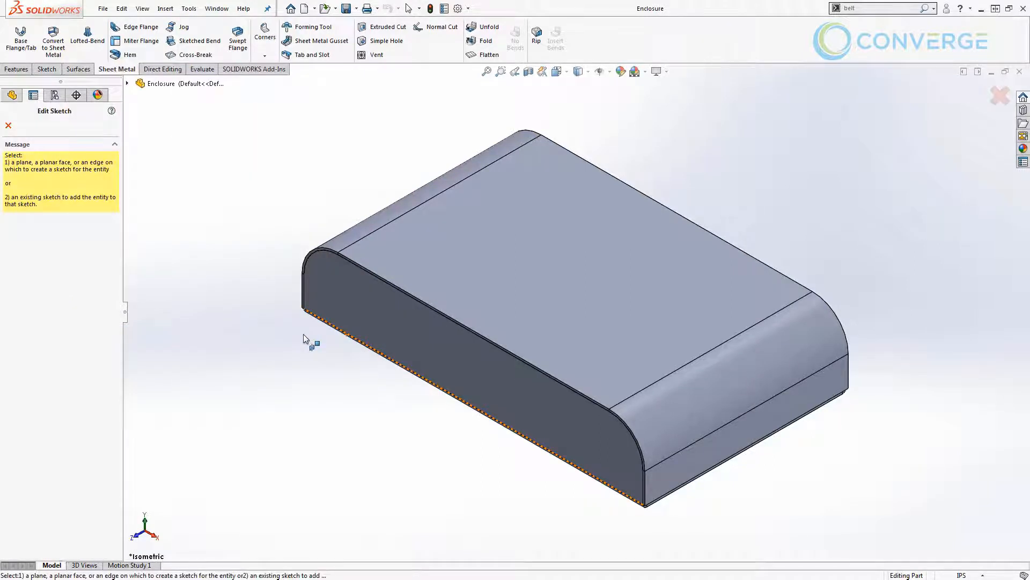
click(345, 288)
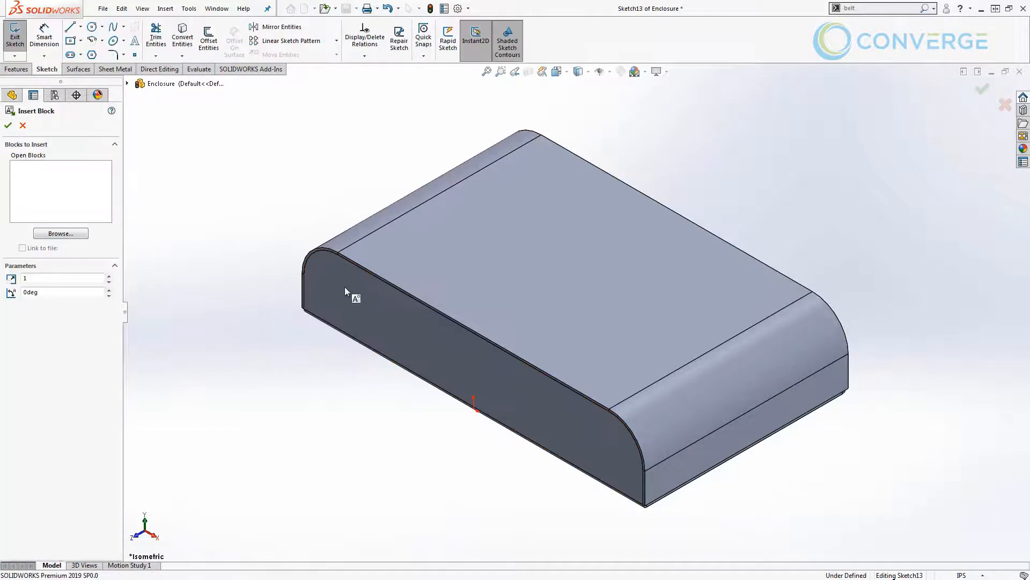
Load DB9 - Male.SLDBLK from the Sample Blocks folder and set the block rotation to 180 degrees.
click(63, 234)
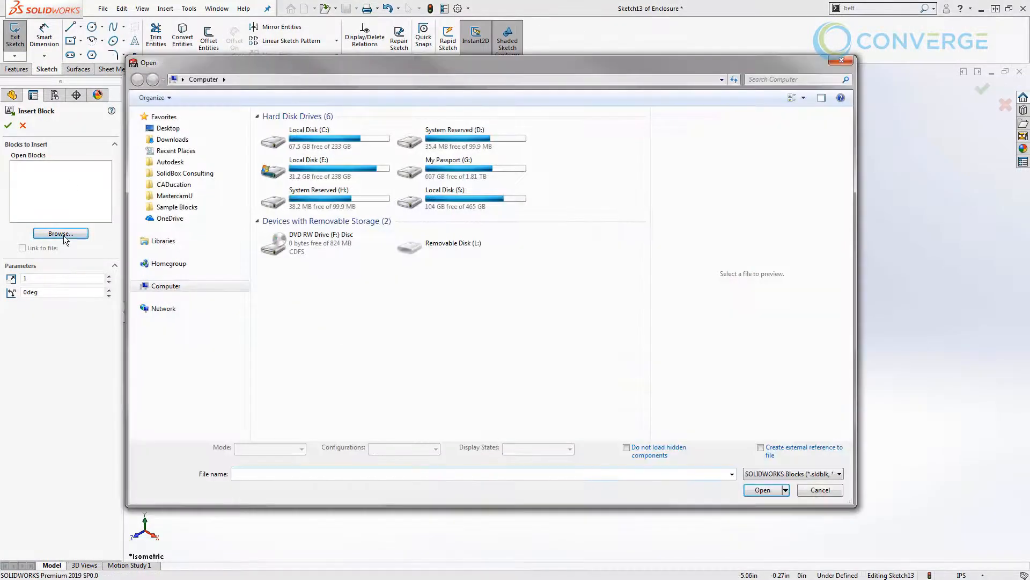
click(177, 207)
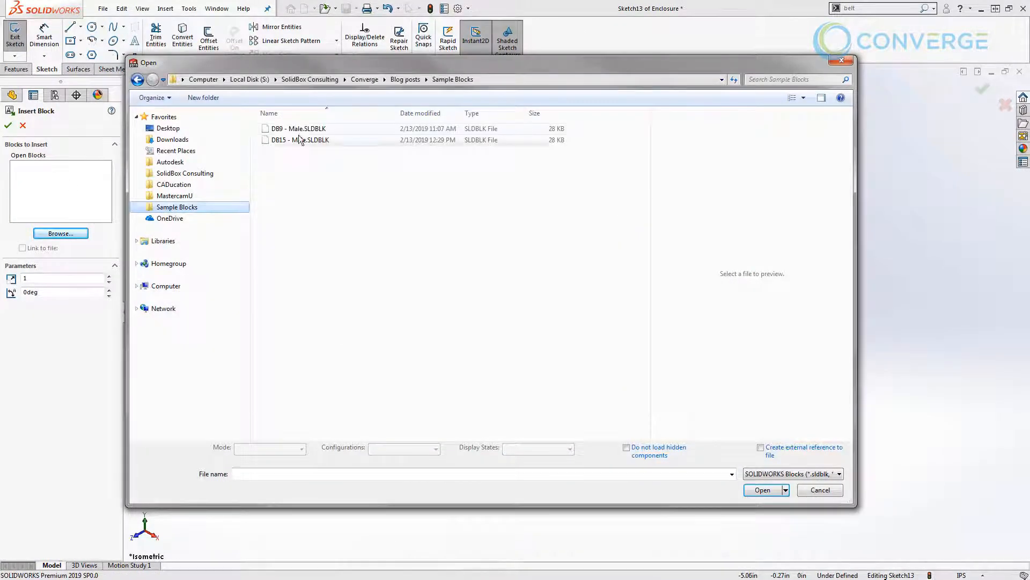
click(304, 130)
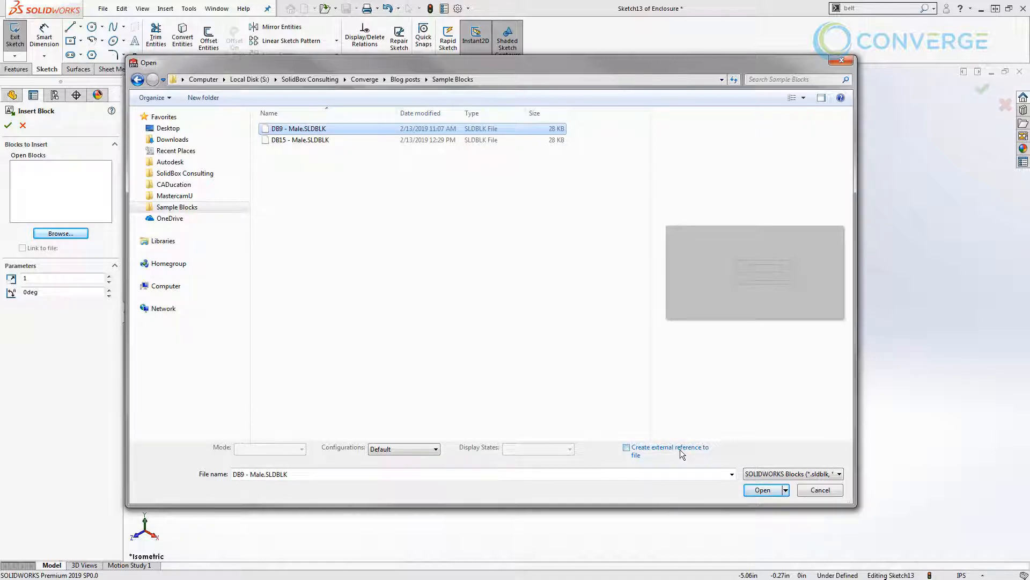
click(761, 490)
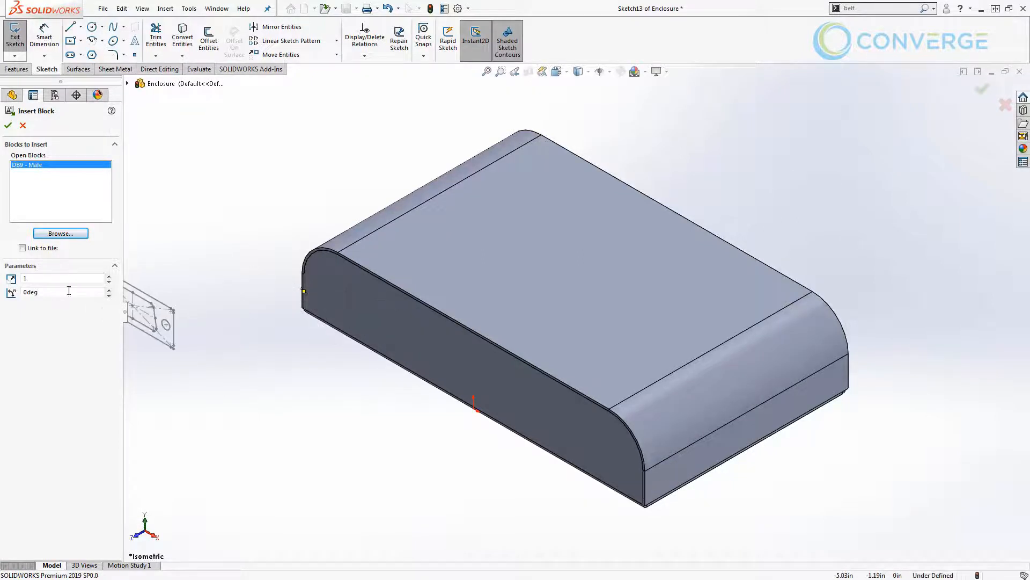
drag(59, 292, 7, 289)
text(180)
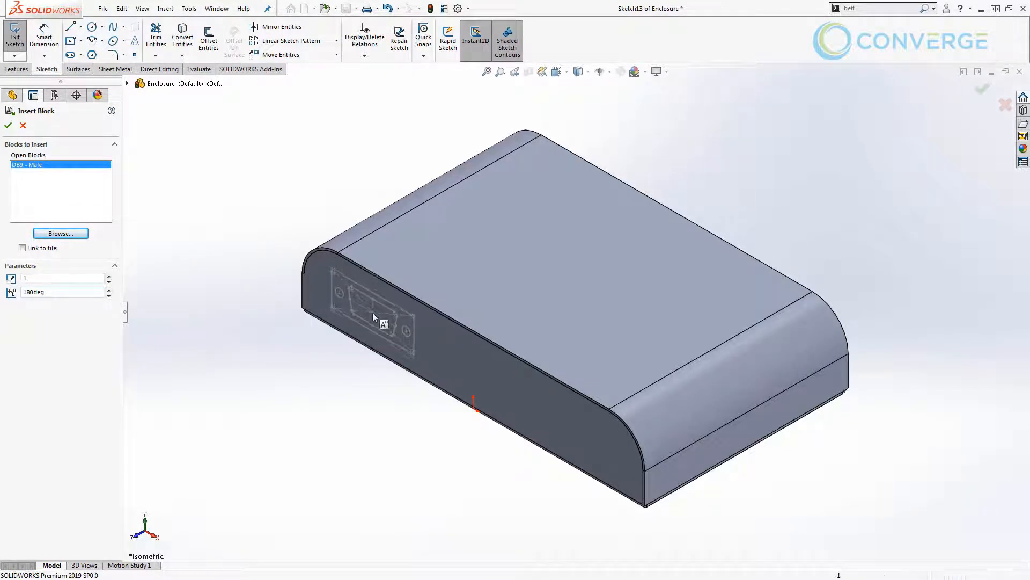
Place three DB9 - Male blocks in a row along the enclosure's side face and finish inserting.
click(372, 314)
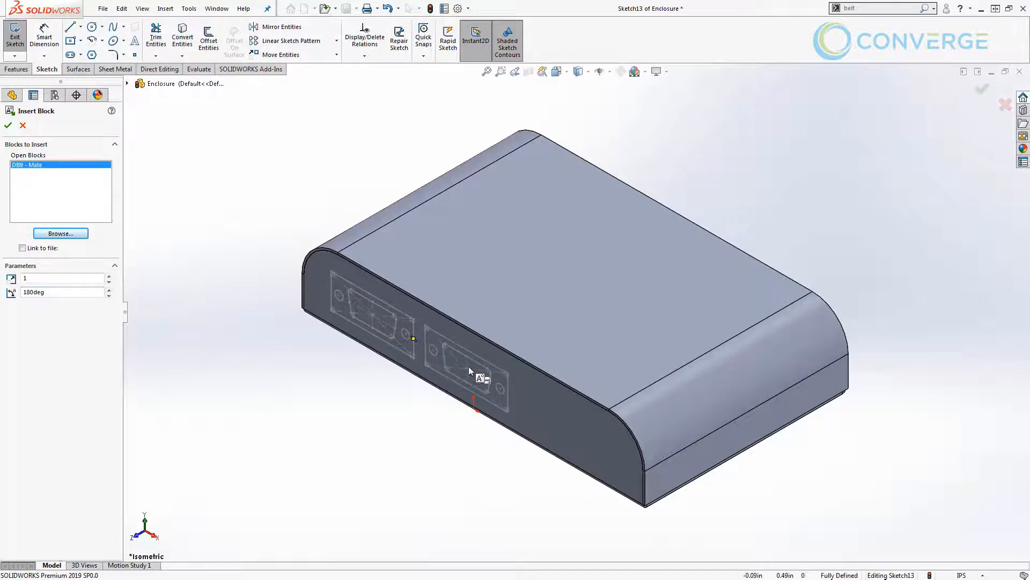
click(469, 367)
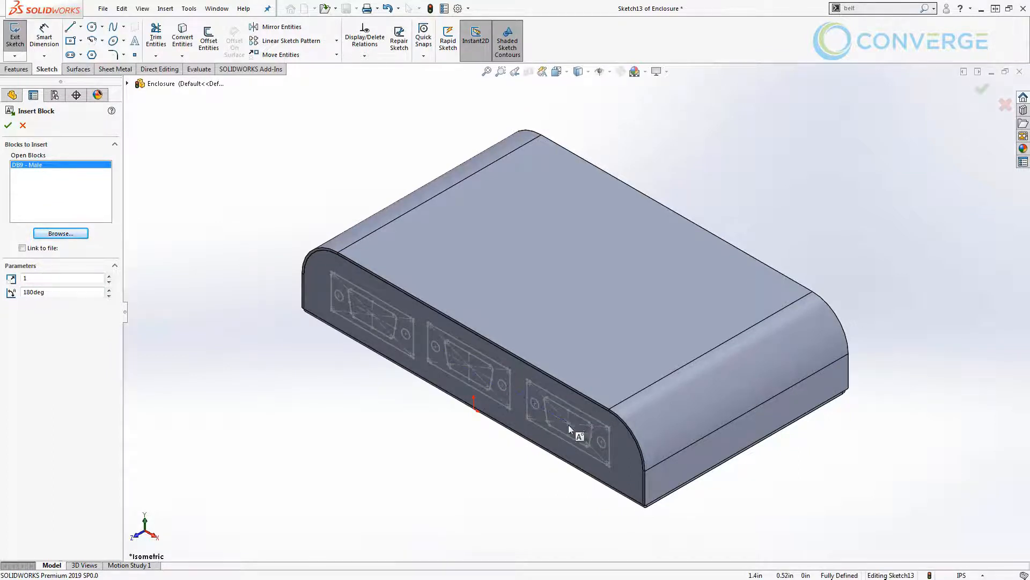
click(568, 424)
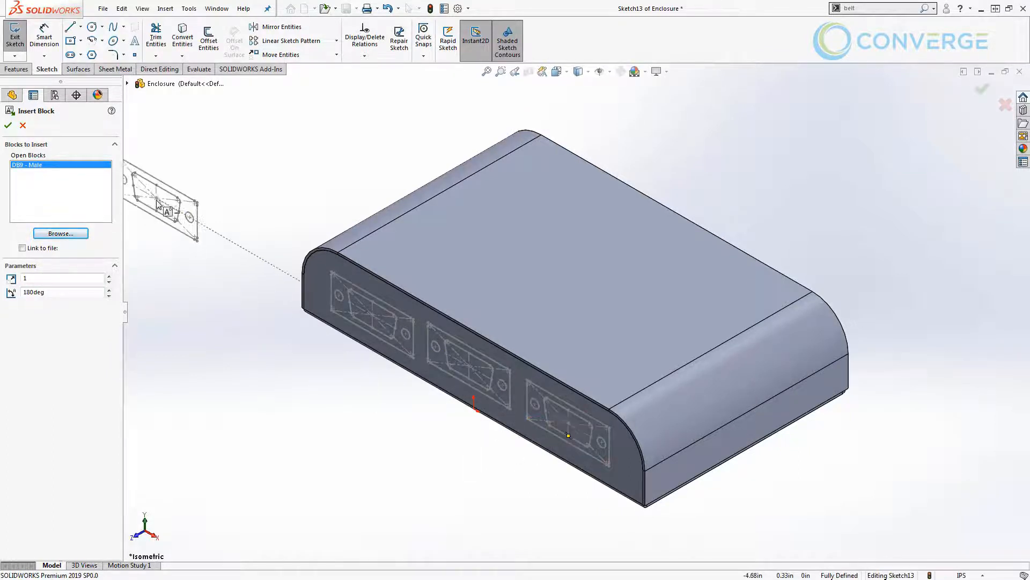
click(8, 125)
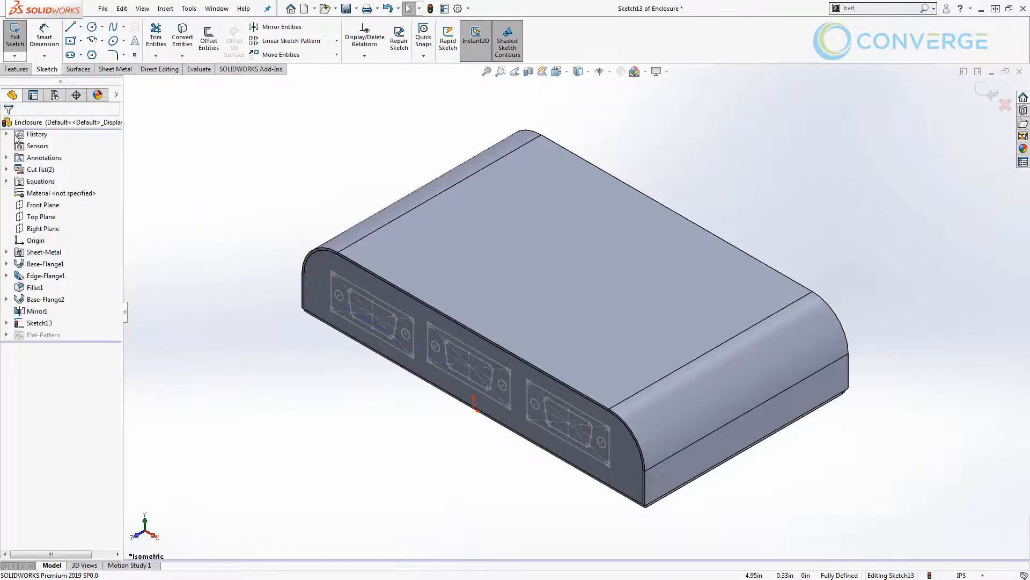
Align the middle block's insertion point vertically with the sketch origin.
key(ctrl+8)
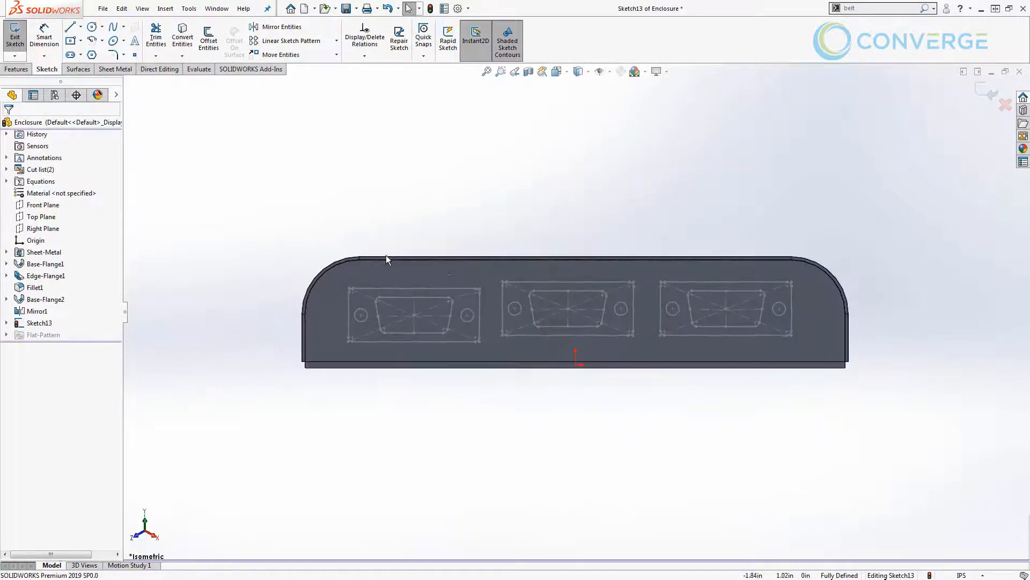
click(569, 310)
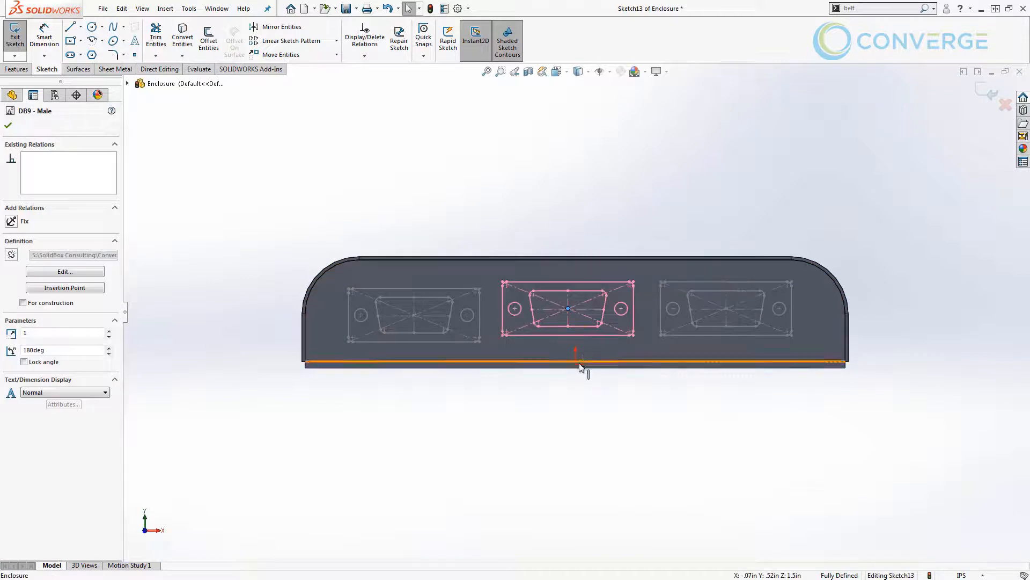
ctrl+click(575, 364)
click(626, 317)
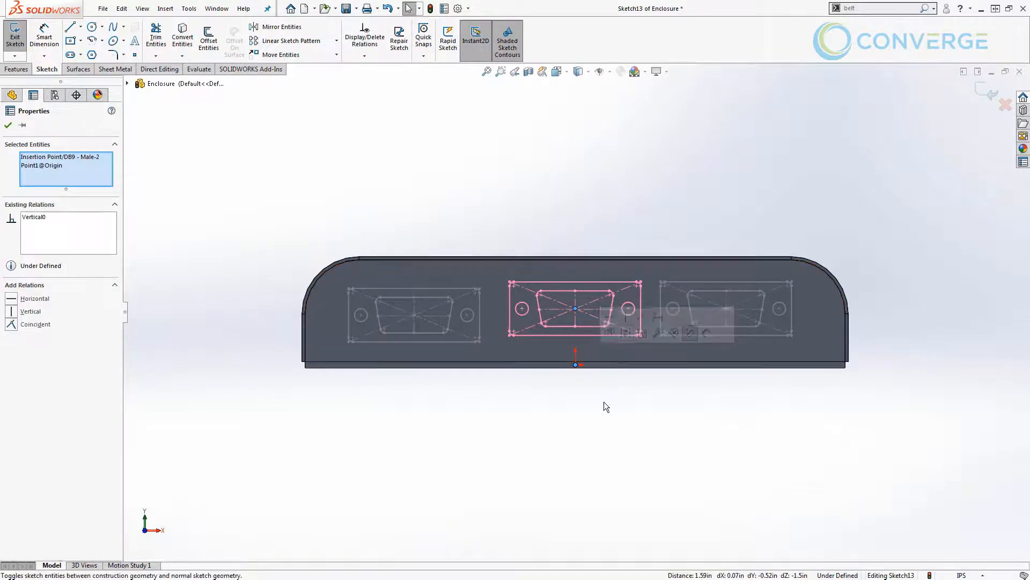
click(603, 401)
Sketch a vertical line about 0.94 in long above the origin, from the face's upper edge to its lower edge.
scroll(597, 334, down, 5)
key(l)
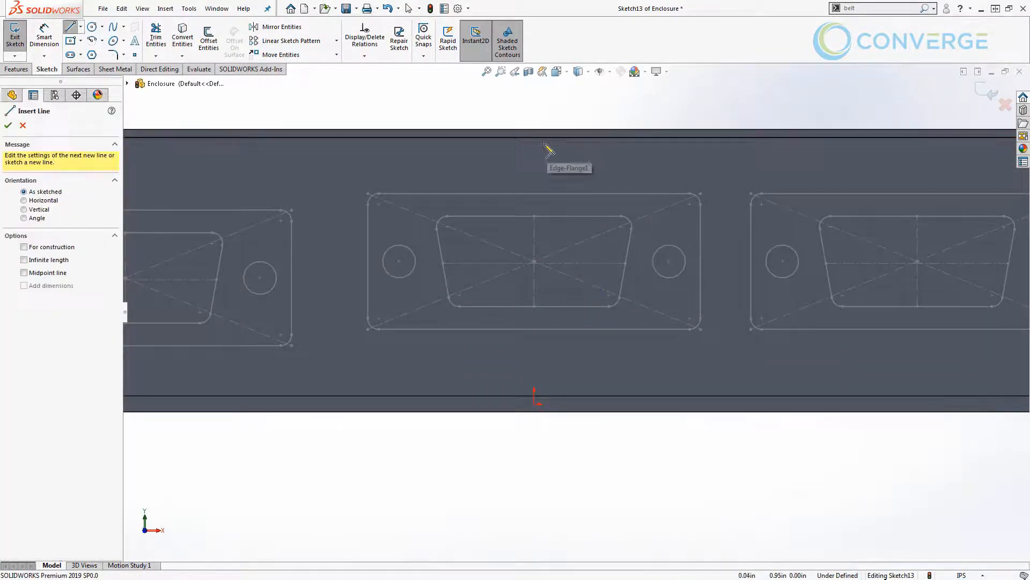
click(534, 137)
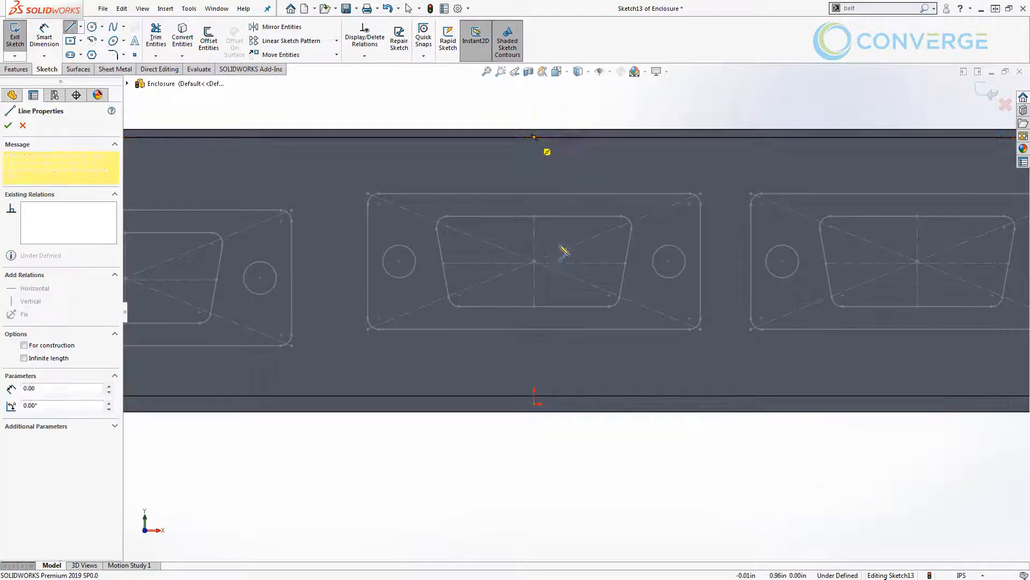
click(535, 396)
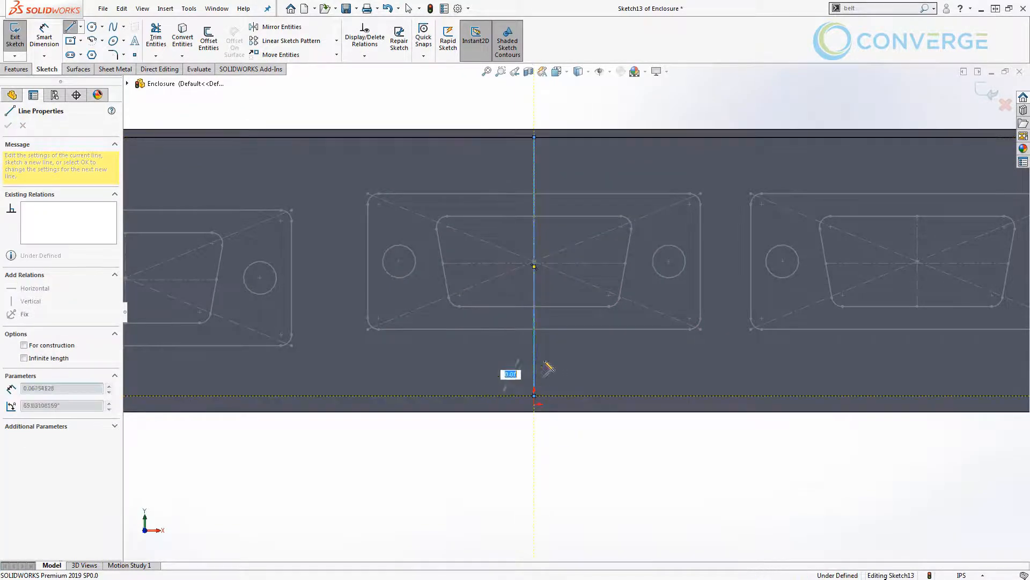
key(Escape)
Constrain the middle block's insertion point to the vertical line's midpoint and convert the line to construction geometry.
click(534, 275)
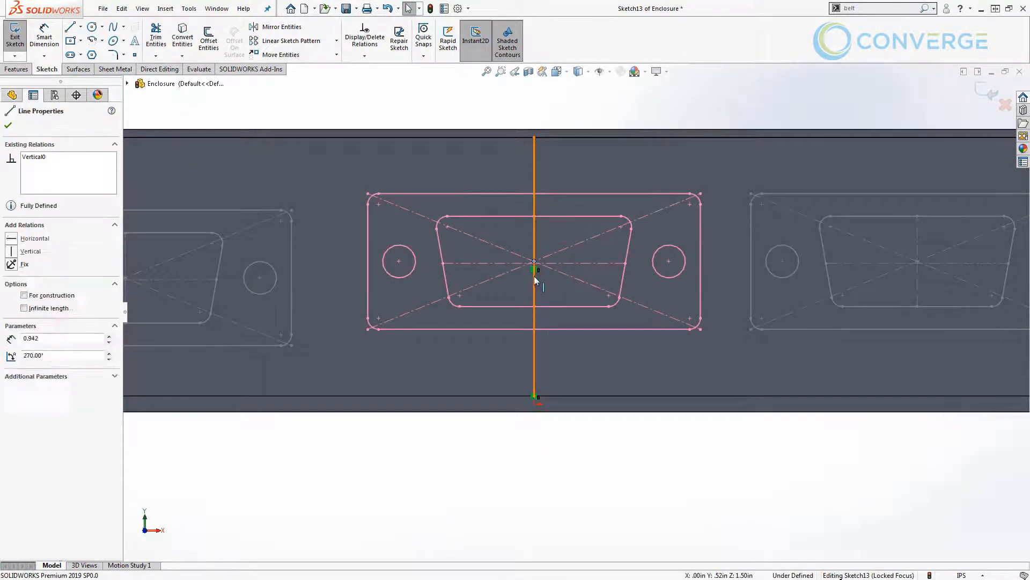
ctrl+click(534, 262)
click(565, 229)
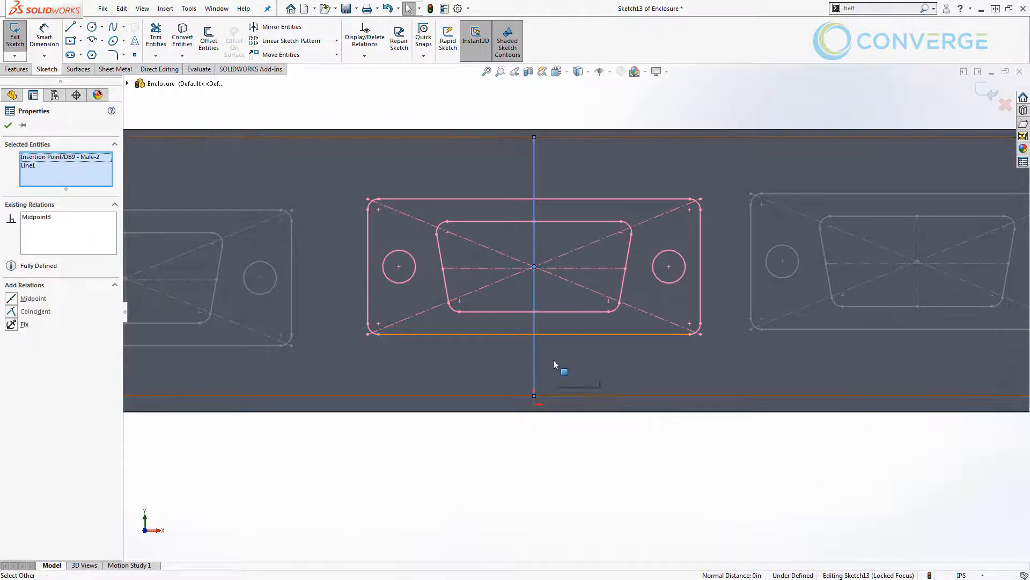
click(553, 360)
click(534, 356)
key(Escape)
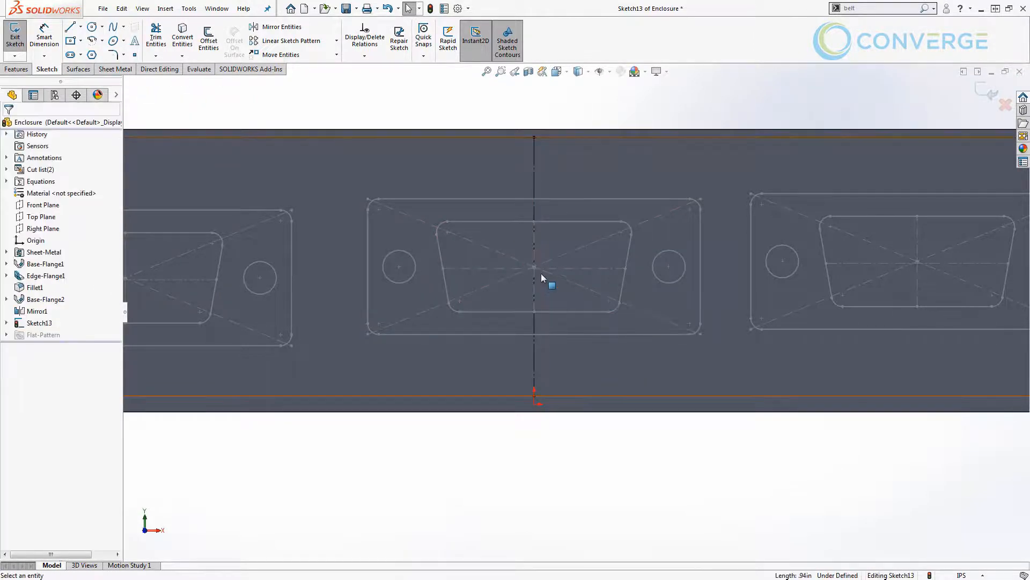
Add a horizontal relation between the insertion points of the middle and right blocks.
click(535, 267)
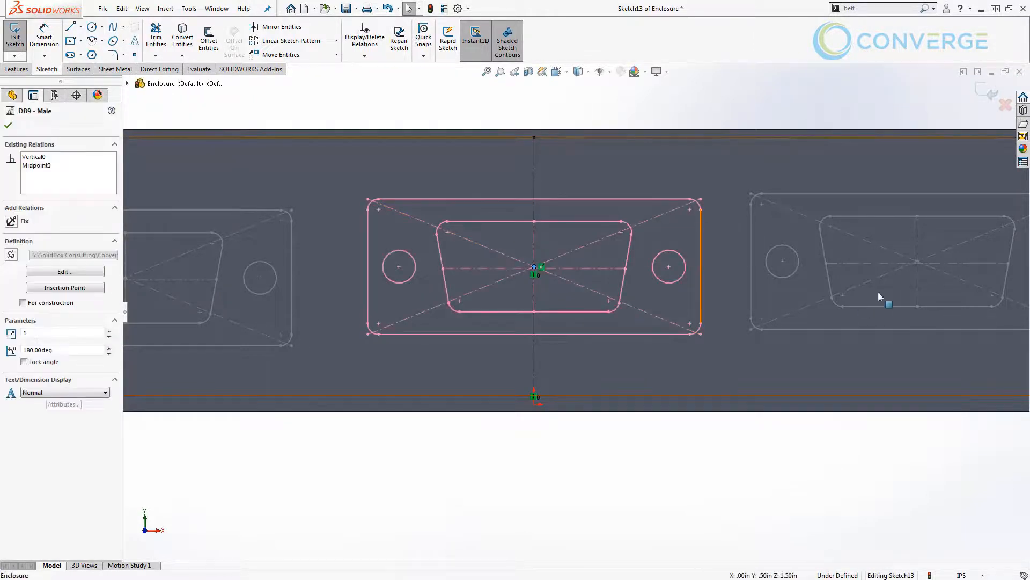
ctrl+click(917, 263)
click(903, 227)
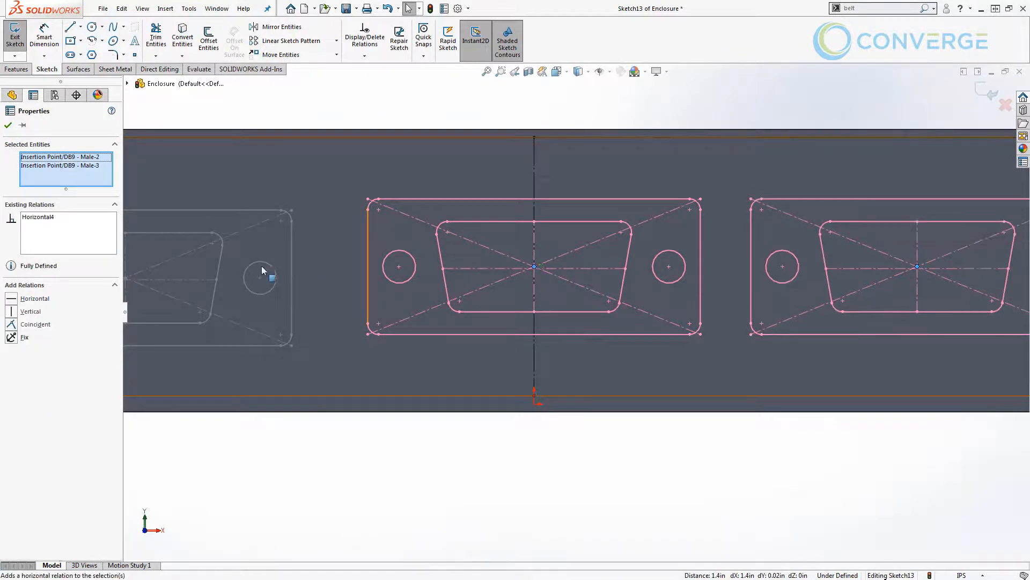
Add a horizontal relation between the insertion points of the left and middle connector blocks.
scroll(262, 265, up, 2)
click(262, 290)
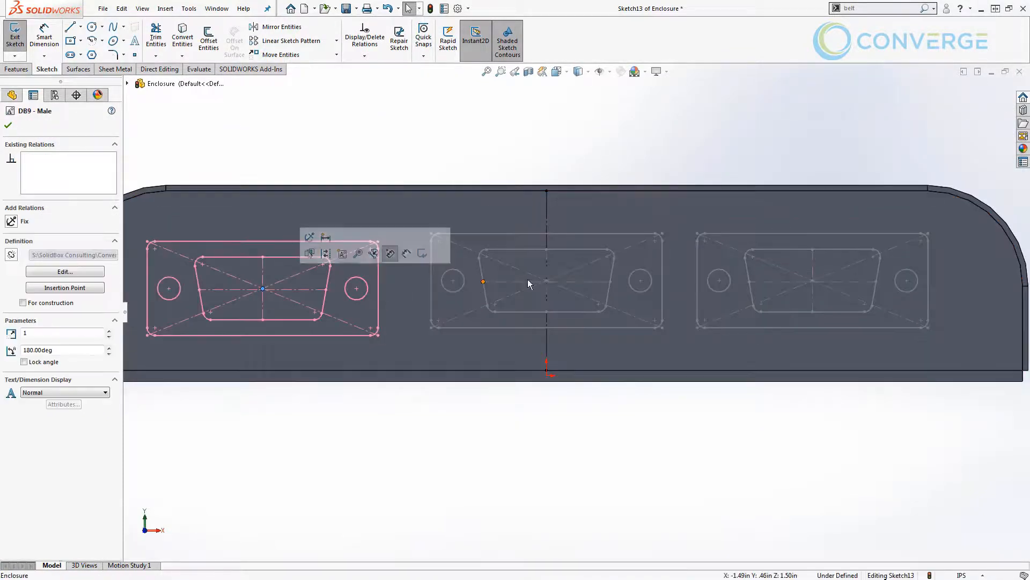
ctrl+click(545, 282)
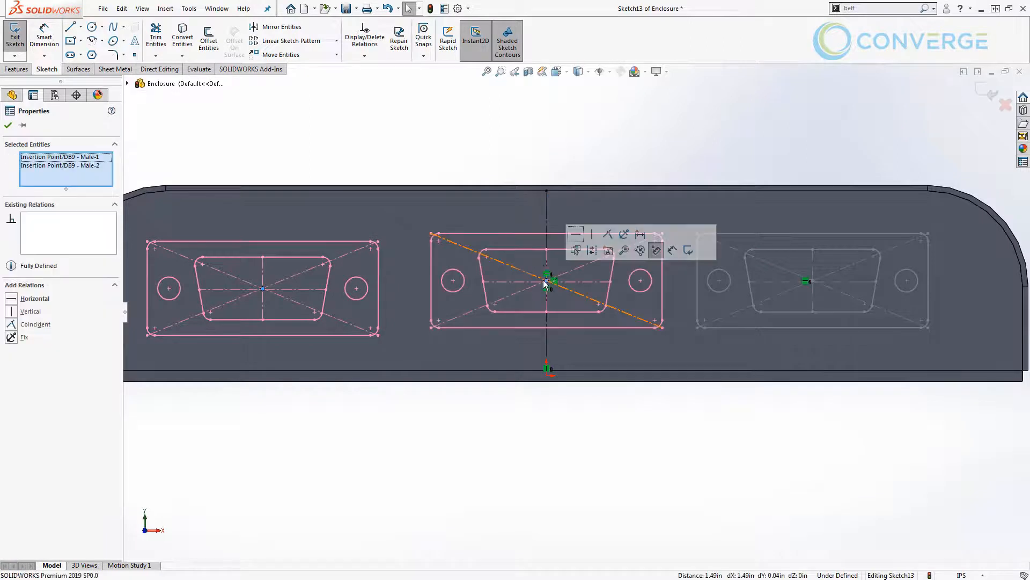
click(577, 236)
click(558, 397)
Dimension the horizontal distance between the left and middle blocks' insertion points as 1.5 in.
key(d)
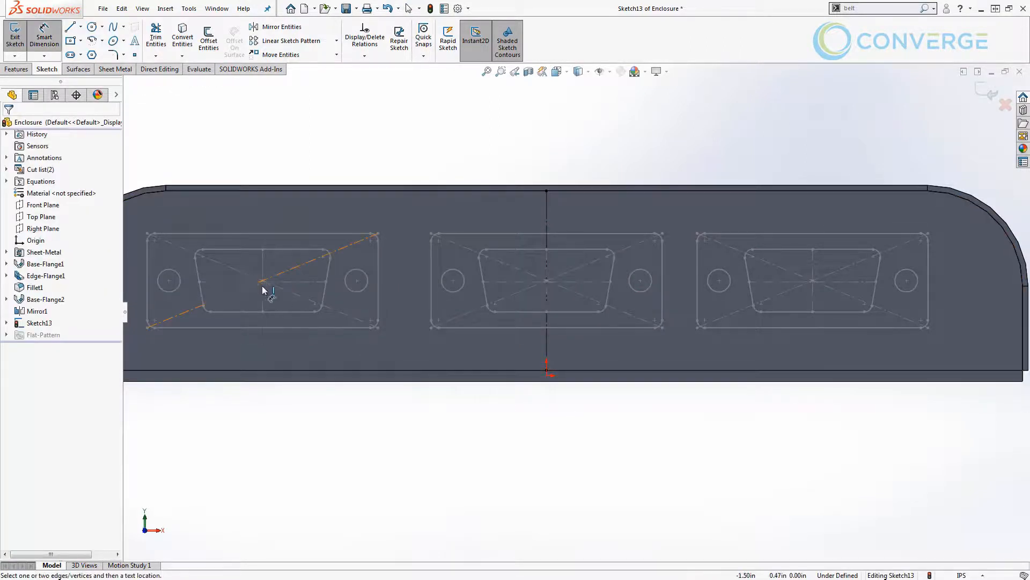
click(265, 278)
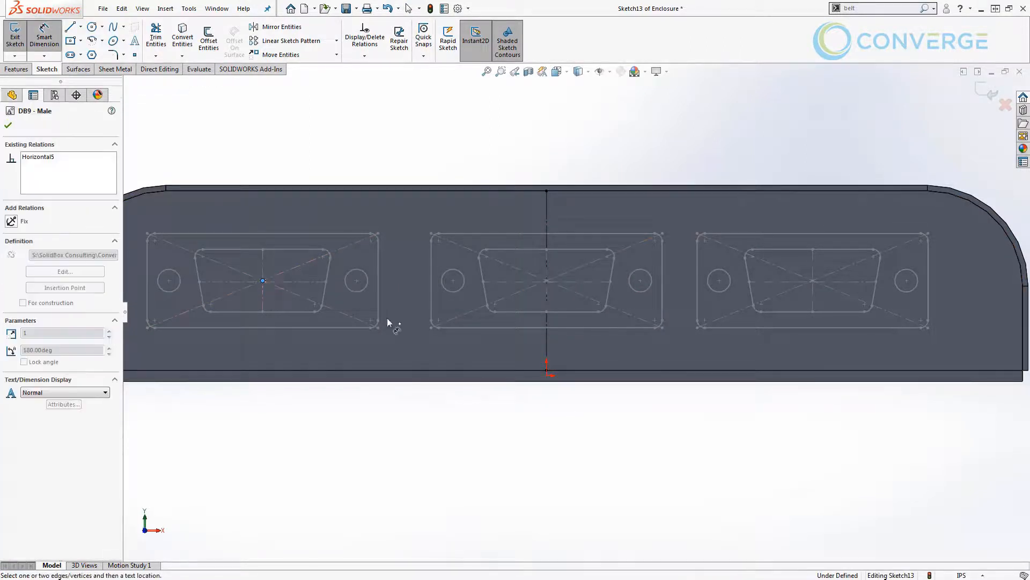
click(546, 280)
click(400, 430)
text(1.5)
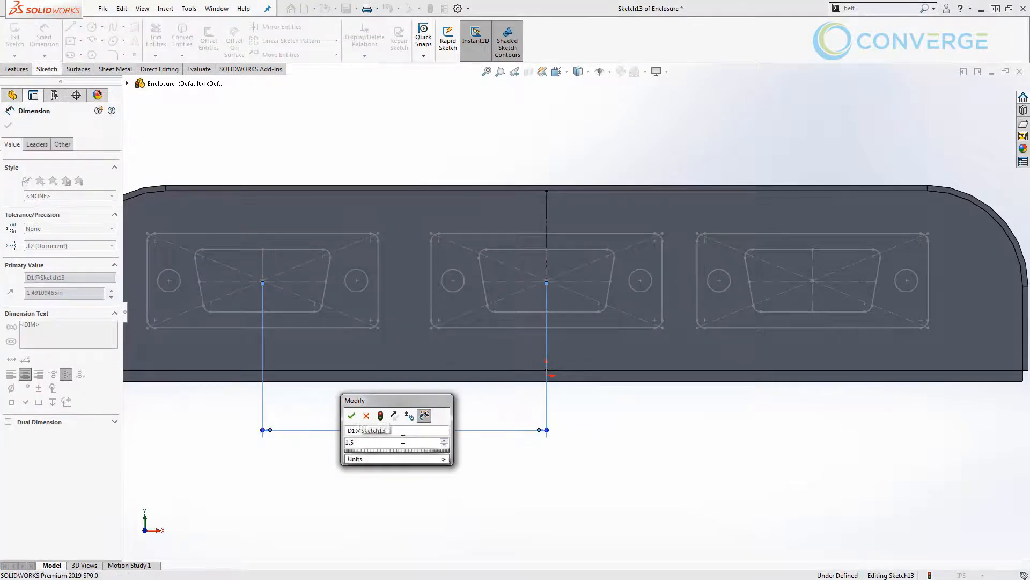
key(Return)
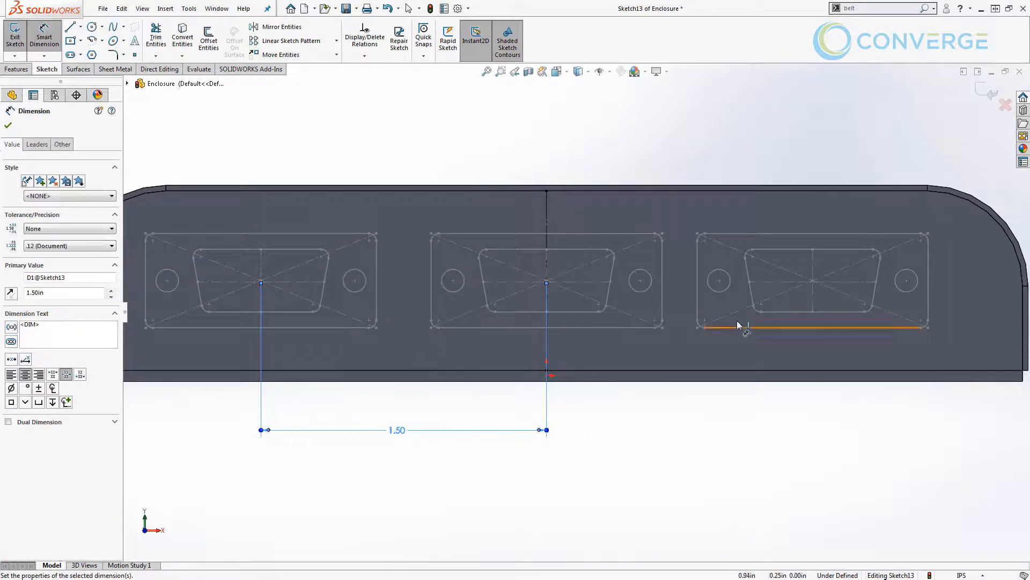
Dimension the middle and right blocks' insertion points with an equation linking the distance to the left spacing dimension, and exit the sketch.
click(815, 283)
click(546, 281)
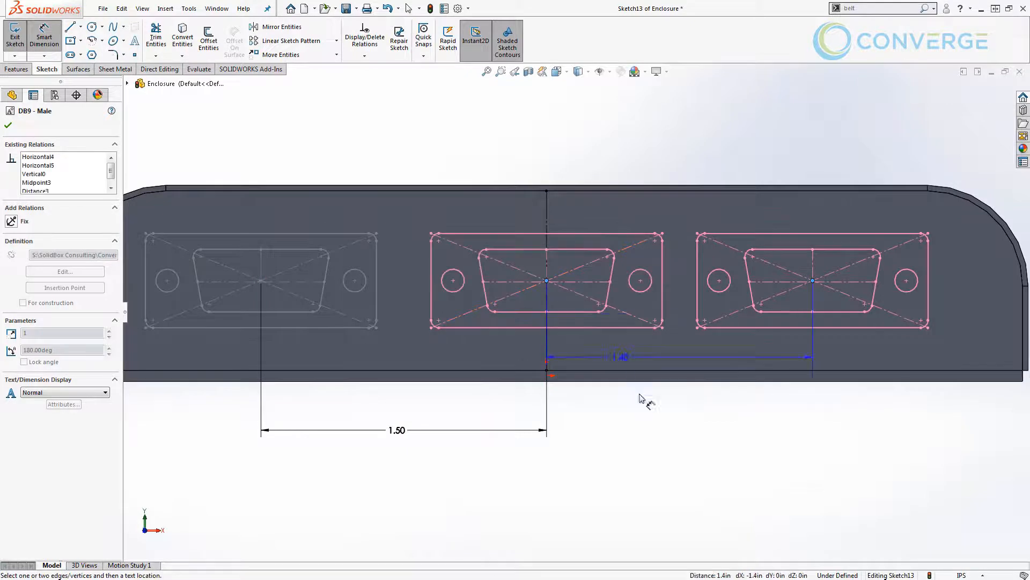
click(650, 429)
text(=)
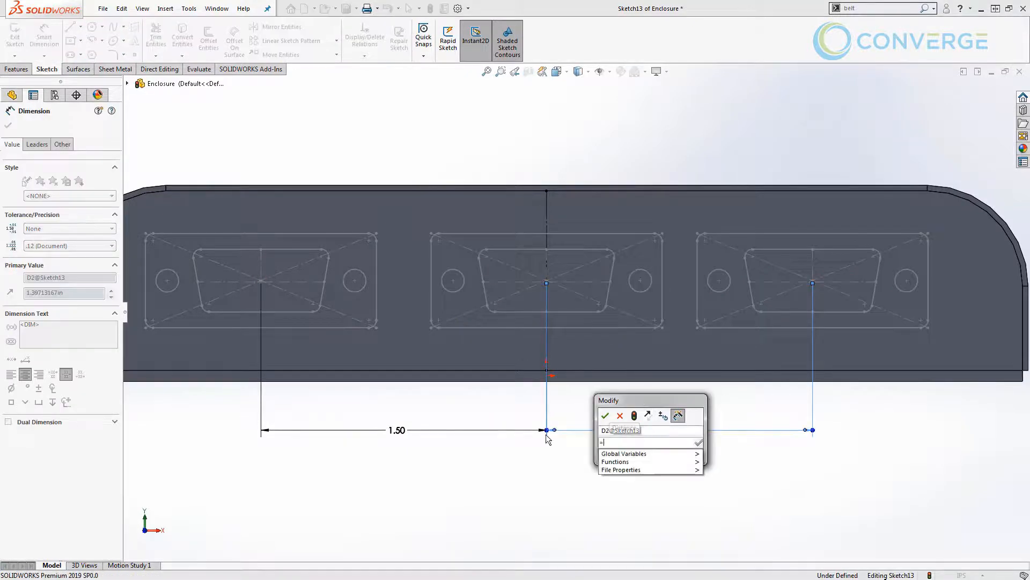
click(411, 430)
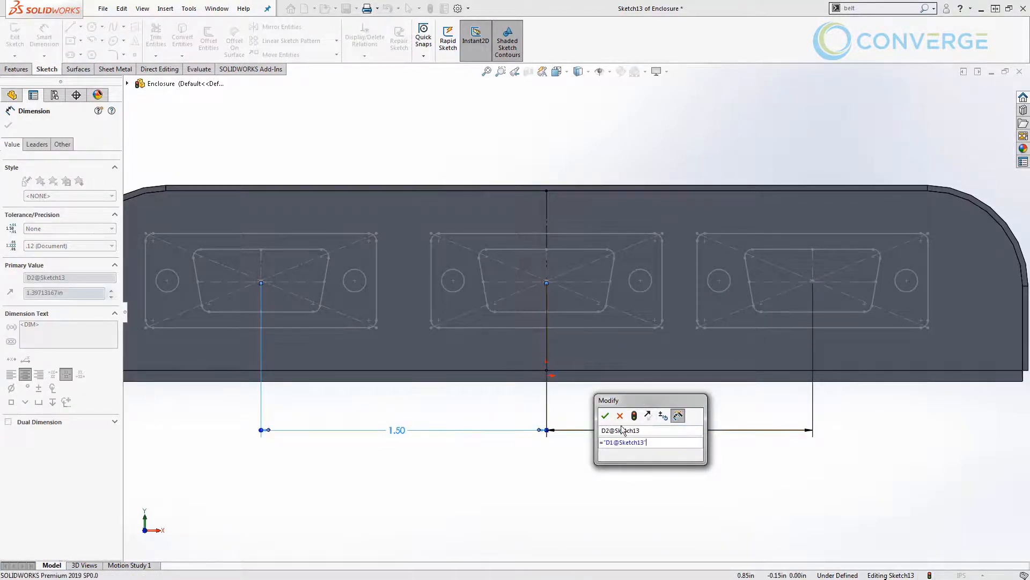
click(605, 415)
click(596, 474)
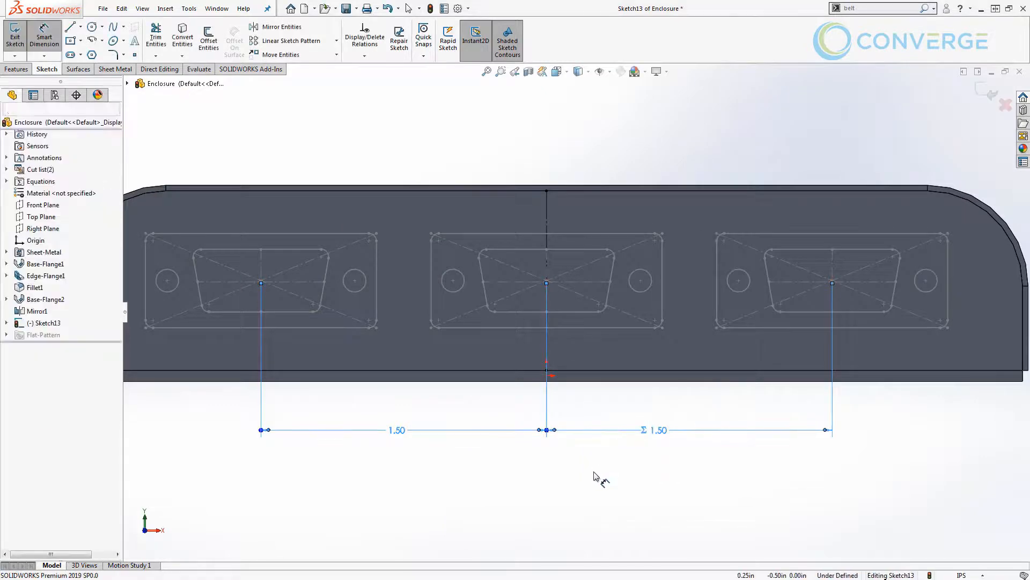
key(f)
click(990, 105)
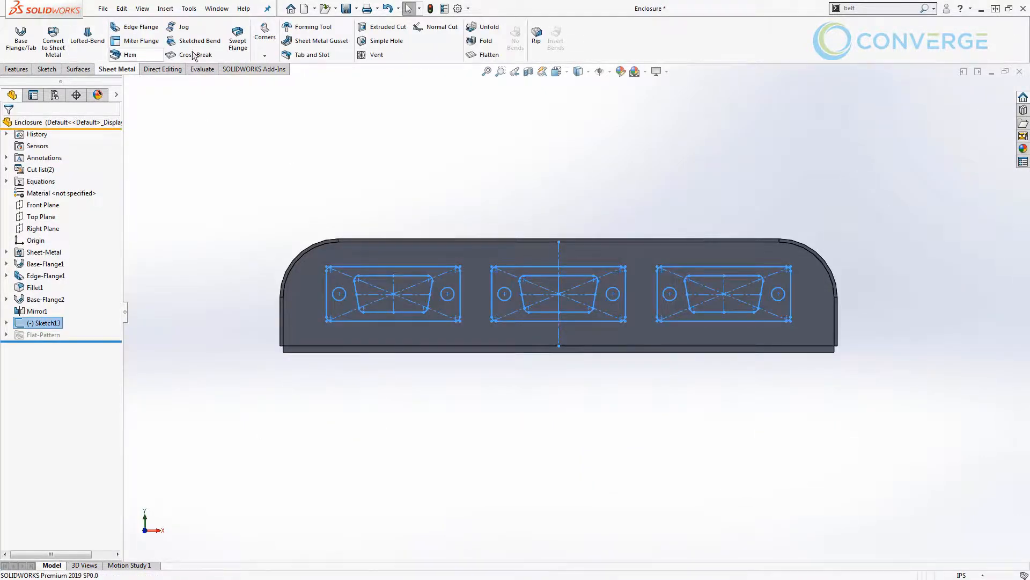
Begin an Extruded Cut from the sketch, replacing the whole-sketch contour selection with the left connector's trapezoidal opening and two screw holes.
click(383, 26)
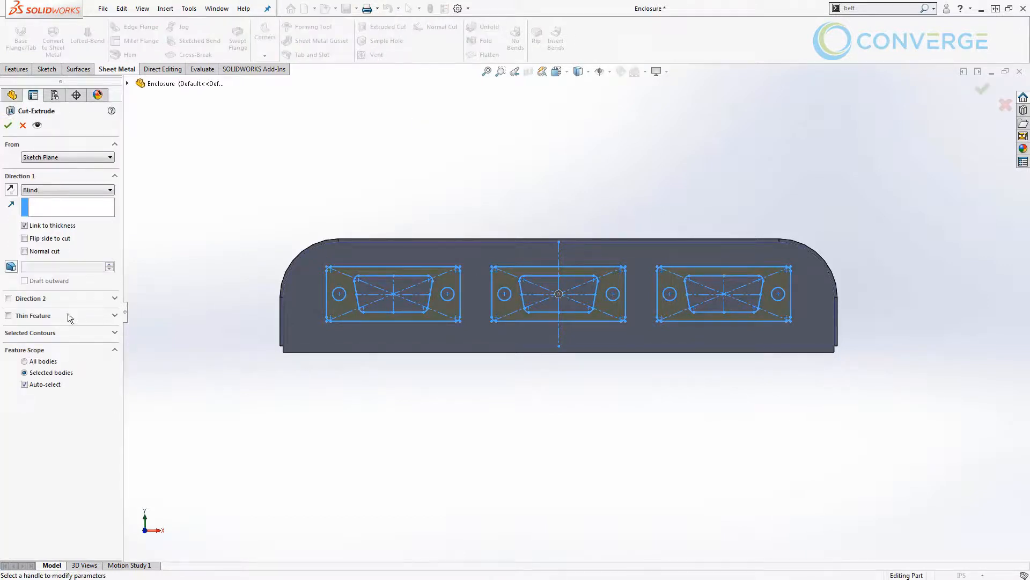
click(53, 333)
right_click(70, 349)
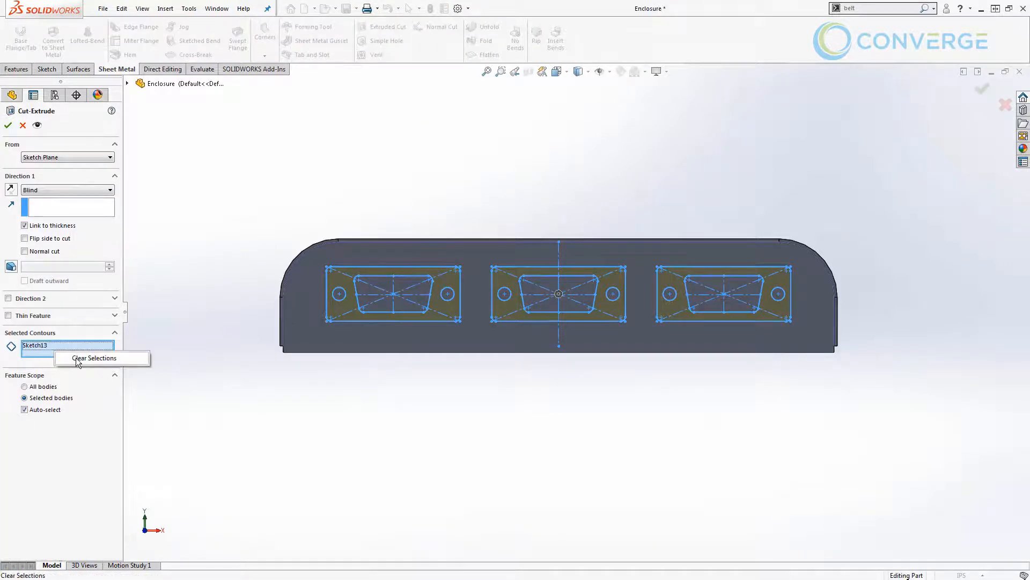
click(94, 357)
middle_drag(452, 373, 438, 389)
scroll(381, 303, down, 5)
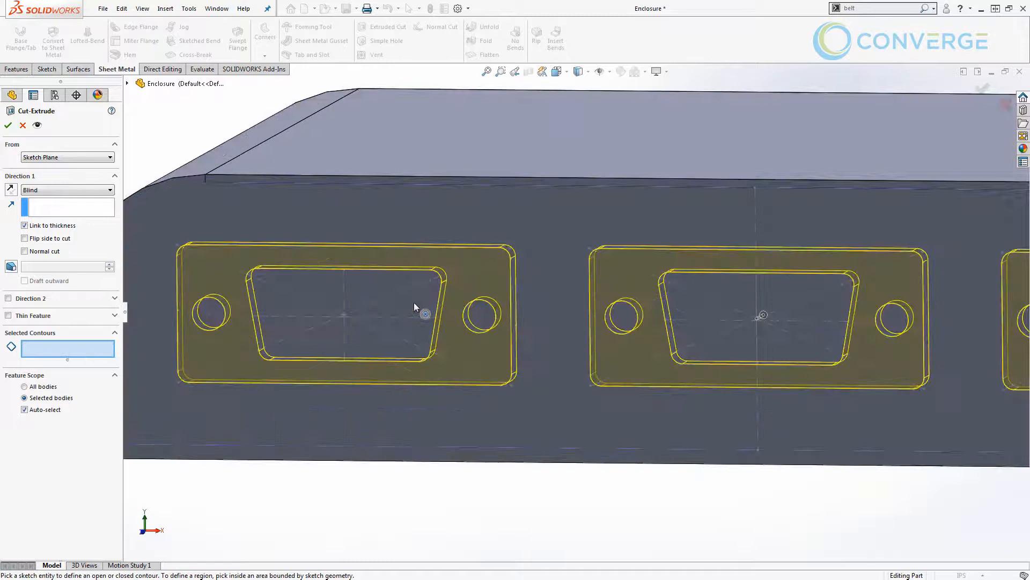
click(210, 310)
click(269, 301)
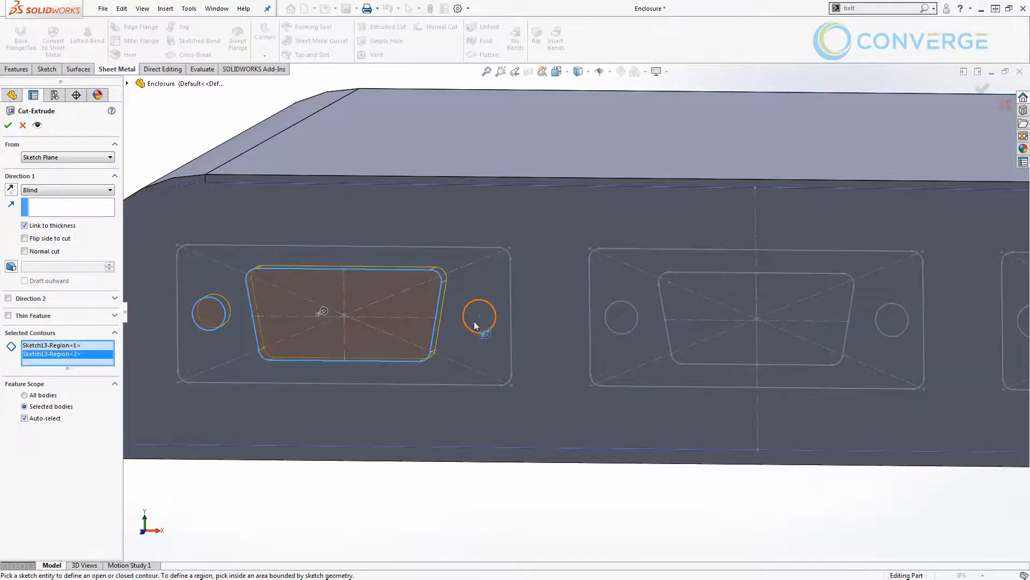
click(475, 322)
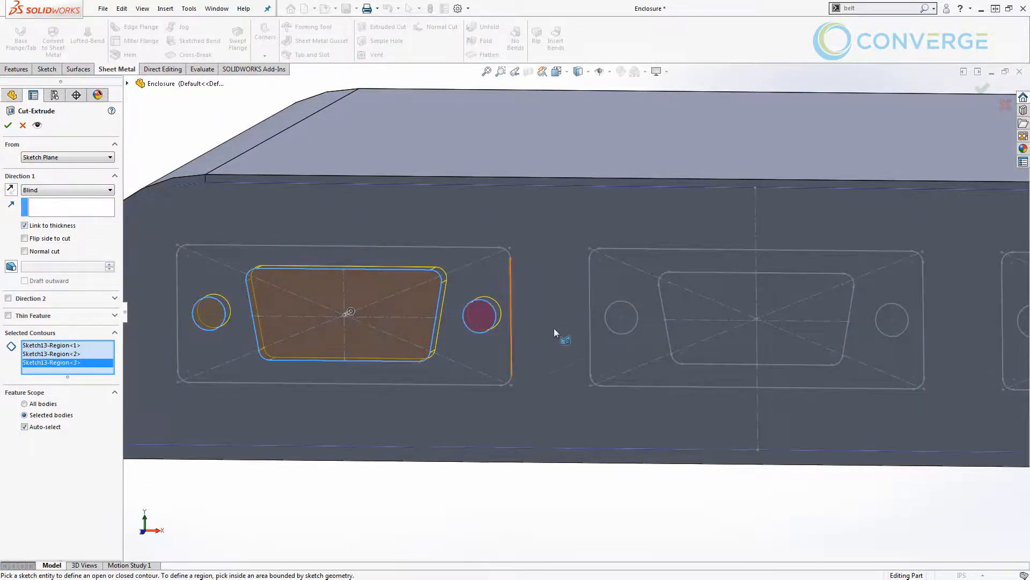
Add both halves of the middle connector's trapezoidal opening and its two screw holes to the cut contours.
click(707, 314)
click(826, 310)
click(895, 318)
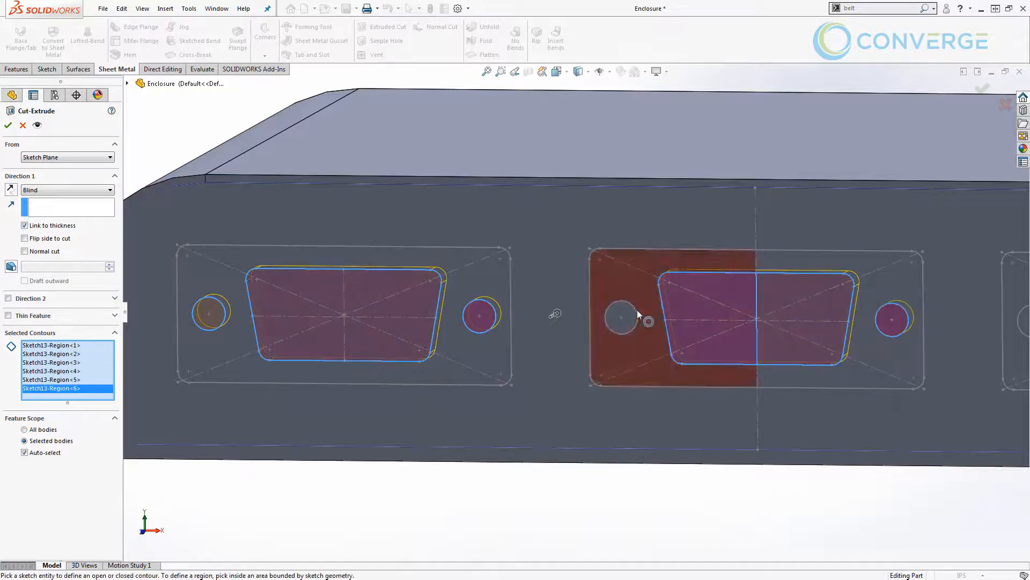
click(629, 312)
Add the right connector's opening and two screw holes to the contours and complete the blind cut linked to the sheet thickness.
mouse_move(784, 340)
ctrl+middle_down()
mouse_move(526, 363)
mouse_move(362, 361)
ctrl+middle_up()
click(652, 334)
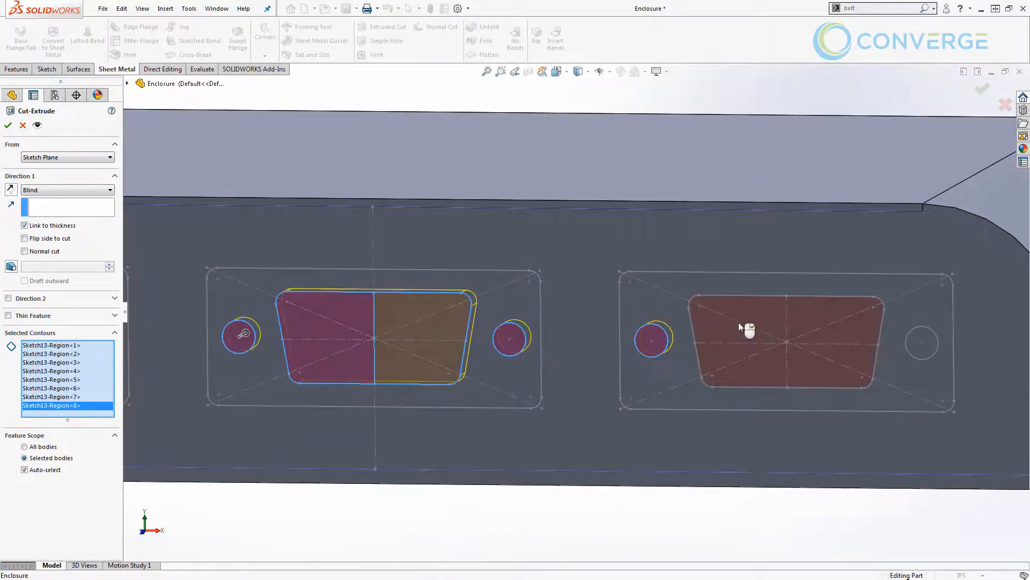
click(740, 325)
click(927, 337)
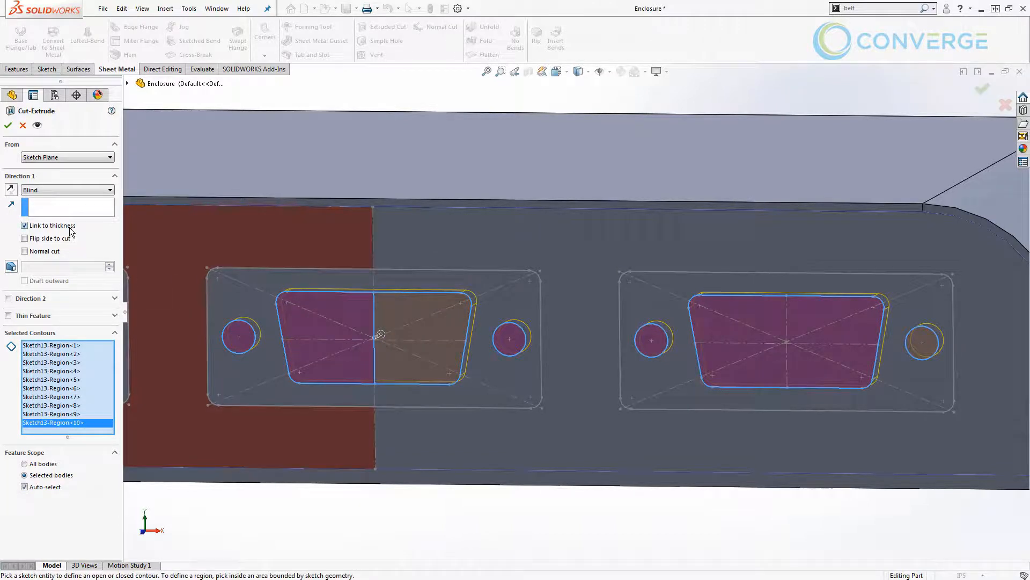
click(9, 125)
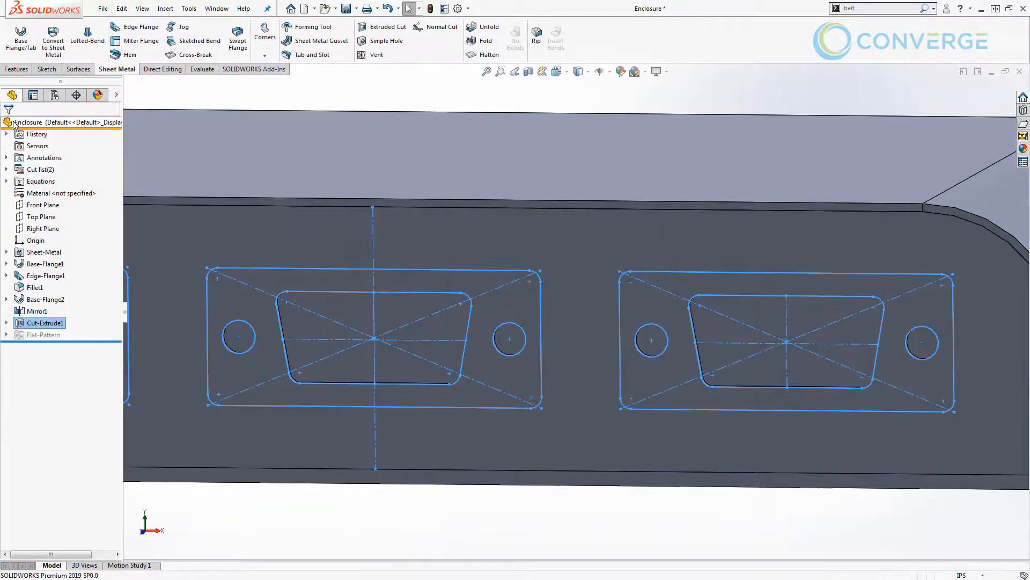
scroll(481, 265, up, 5)
click(549, 426)
shift+middle_drag(540, 432, 517, 457)
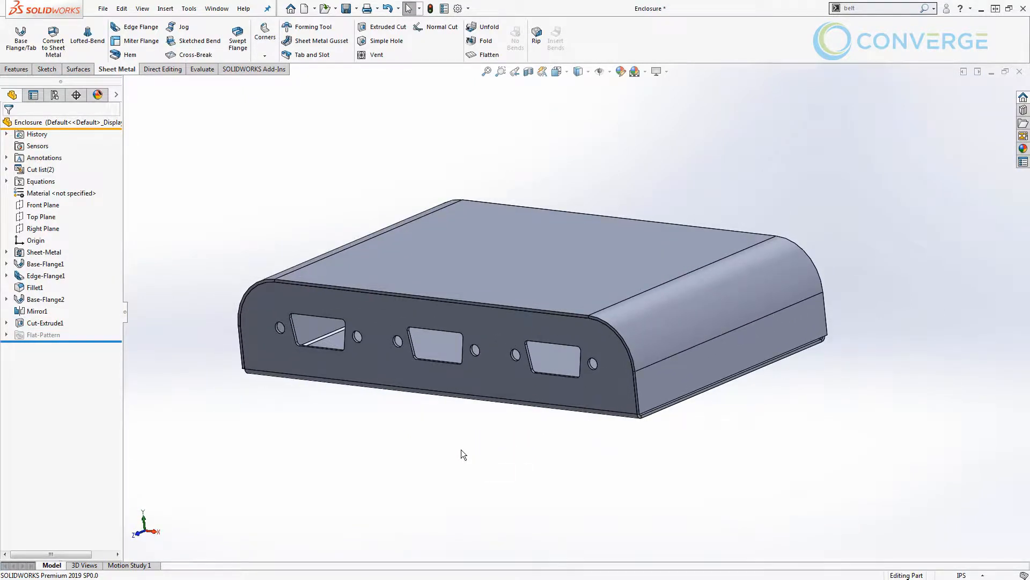